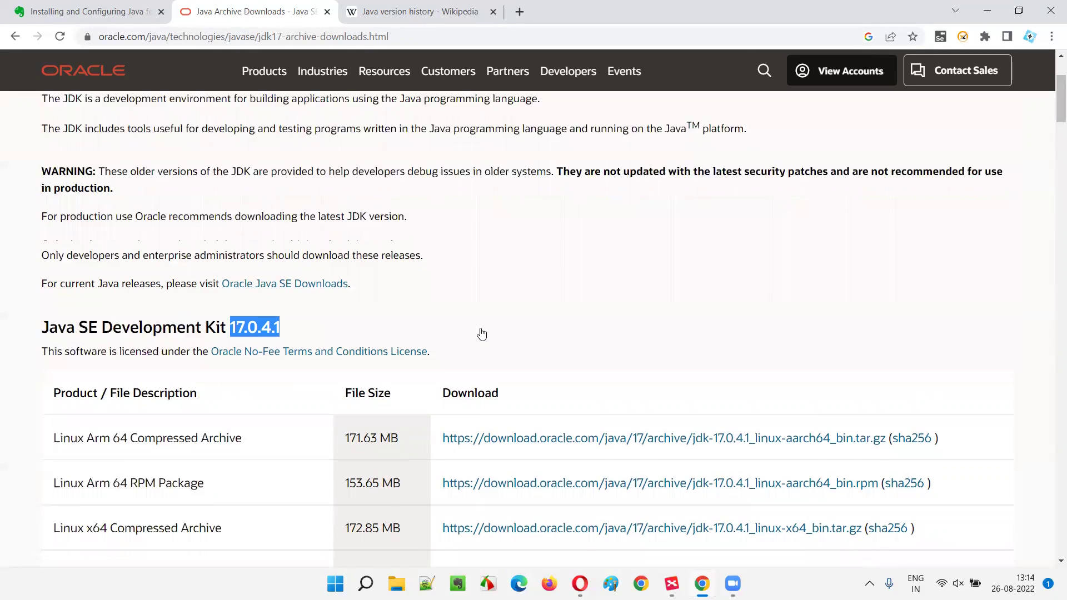
{"action": "scroll", "coordinate": [257, 305], "scroll_direction": "down", "scroll_amount": 3}
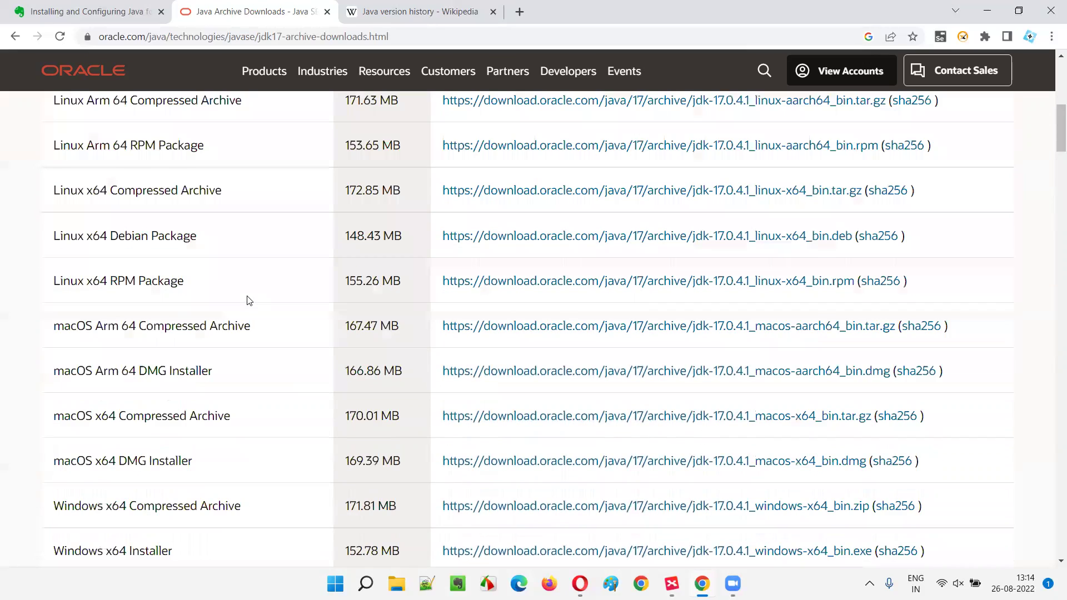
{"action": "scroll", "coordinate": [183, 272], "scroll_direction": "up", "scroll_amount": 2}
{"action": "left_click_drag", "start_coordinate": [53, 240], "coordinate": [120, 240]}
{"action": "left_click_drag", "start_coordinate": [87, 284], "coordinate": [110, 284]}
{"action": "left_click_drag", "start_coordinate": [91, 375], "coordinate": [102, 374]}
{"action": "left_click_drag", "start_coordinate": [76, 419], "coordinate": [125, 422]}
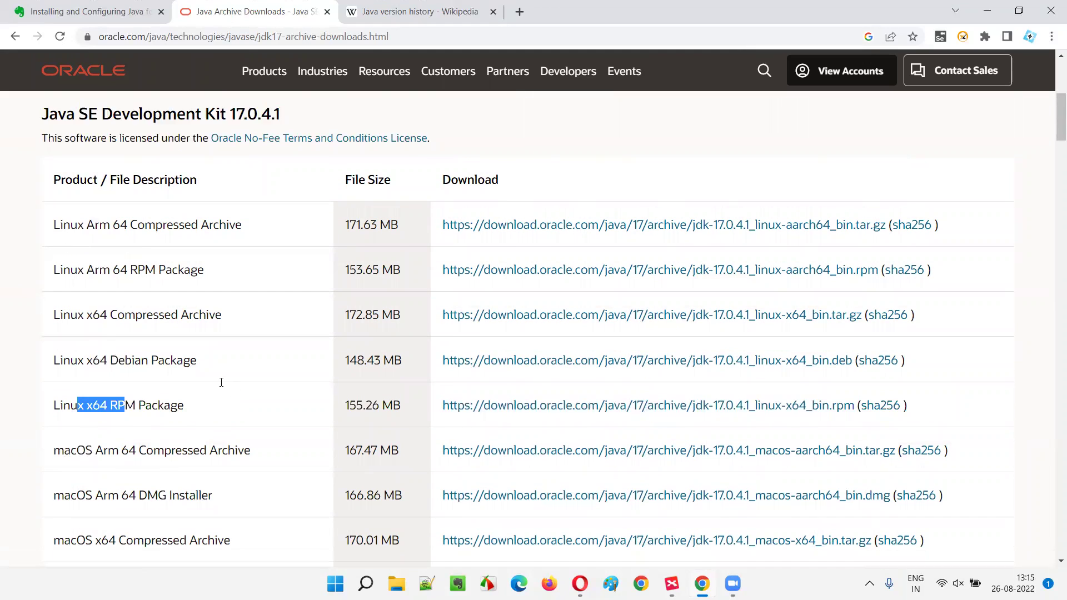
{"action": "scroll", "coordinate": [221, 381], "scroll_direction": "down", "scroll_amount": 3}
{"action": "scroll", "coordinate": [165, 358], "scroll_direction": "down", "scroll_amount": 1}
{"action": "left_click_drag", "start_coordinate": [70, 258], "coordinate": [286, 370]}
{"action": "scroll", "coordinate": [284, 369], "scroll_direction": "down", "scroll_amount": 1}
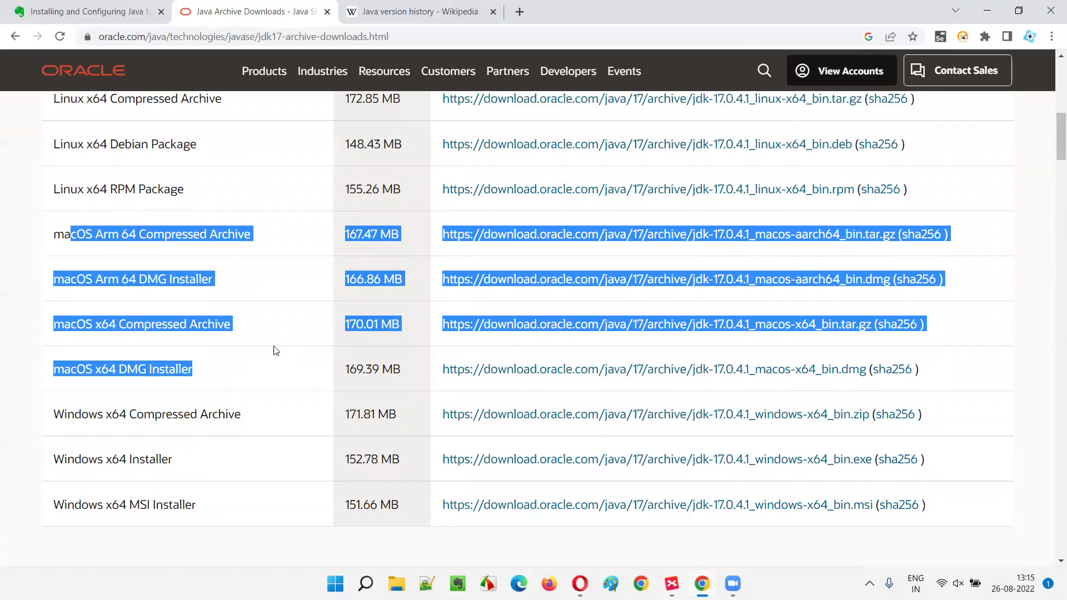
{"action": "left_click_drag", "start_coordinate": [68, 367], "coordinate": [200, 463]}
{"action": "left_click", "coordinate": [201, 464]}
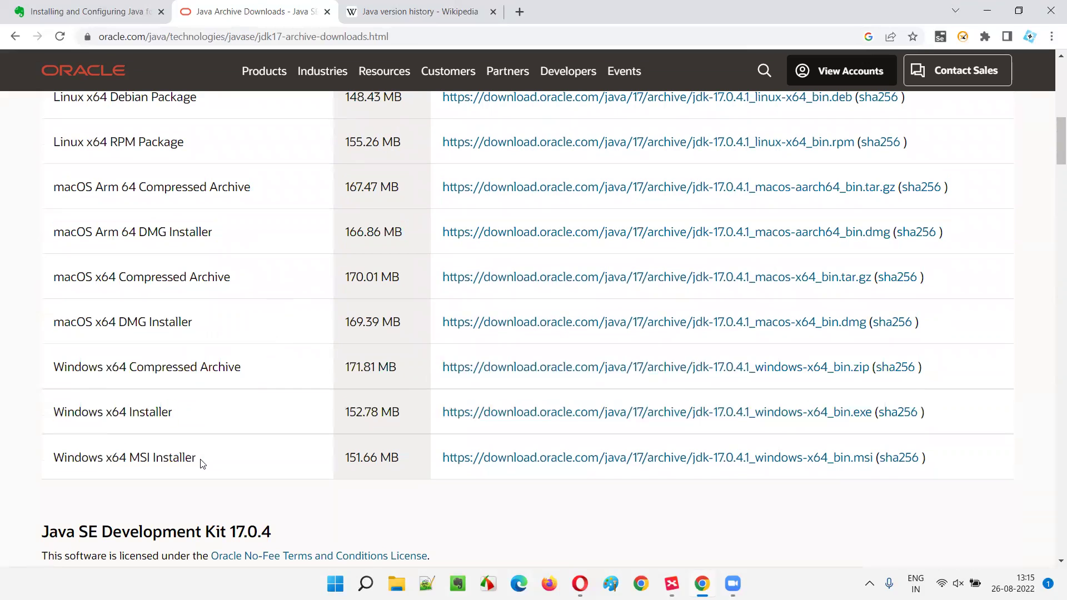
{"action": "left_click_drag", "start_coordinate": [47, 371], "coordinate": [126, 368]}
{"action": "left_click", "coordinate": [64, 422]}
{"action": "left_click_drag", "start_coordinate": [74, 457], "coordinate": [147, 457]}
{"action": "left_click", "coordinate": [214, 435]}
{"action": "left_click_drag", "start_coordinate": [54, 421], "coordinate": [179, 419]}
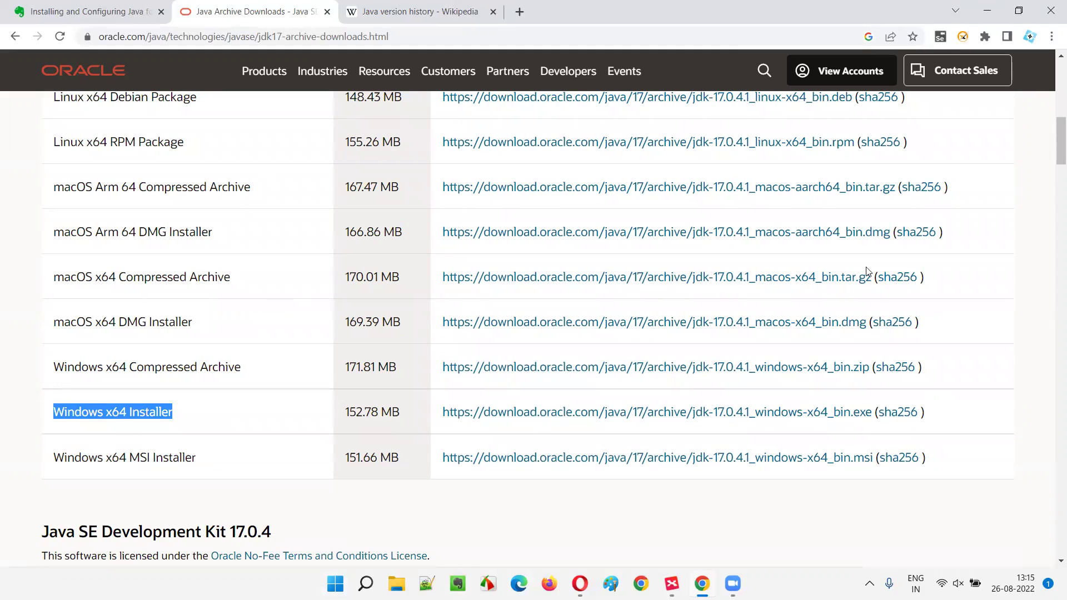
{"action": "left_click", "coordinate": [833, 525]}
{"action": "left_click_drag", "start_coordinate": [127, 430], "coordinate": [210, 409]}
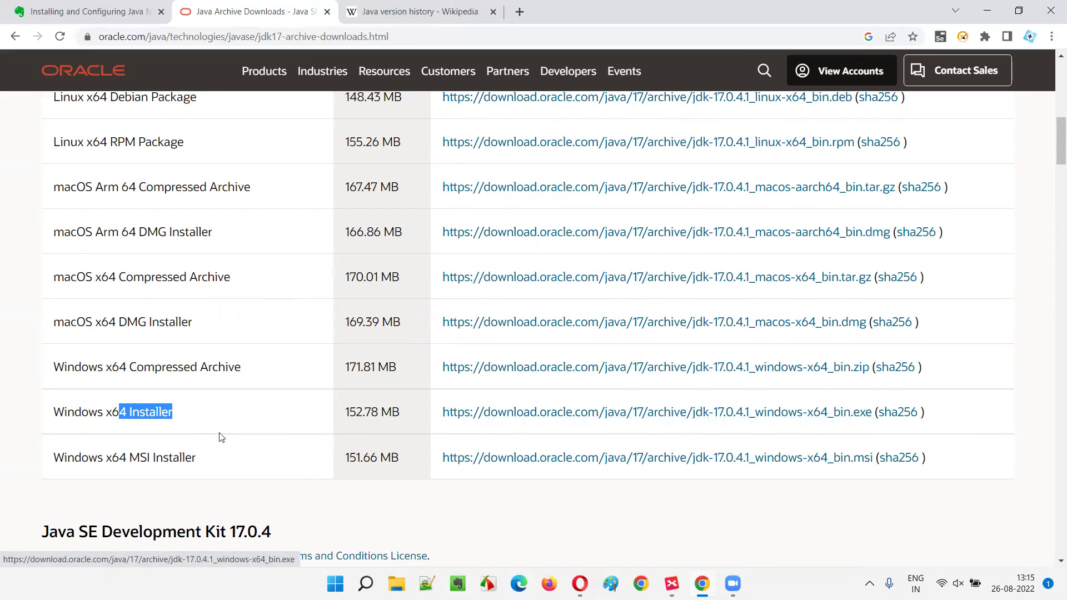
- Download the JDK 17.0.4.1 Windows x64 .exe and show it in Downloads, glancing at Wikipedia's Java SE 21 row
{"action": "left_click", "coordinate": [694, 420]}
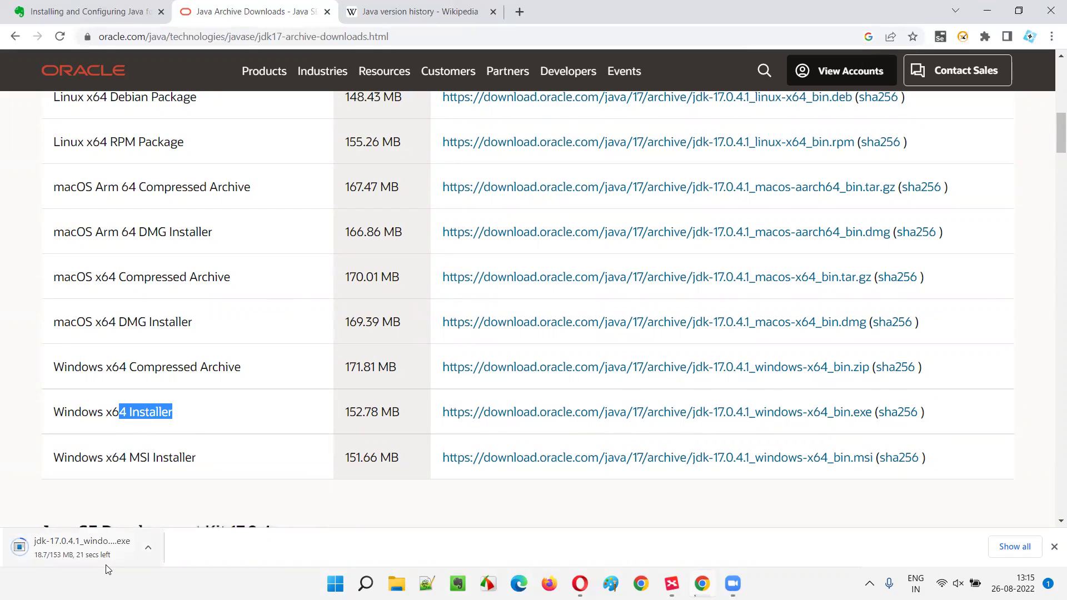
{"action": "scroll", "coordinate": [333, 378], "scroll_direction": "down", "scroll_amount": 2}
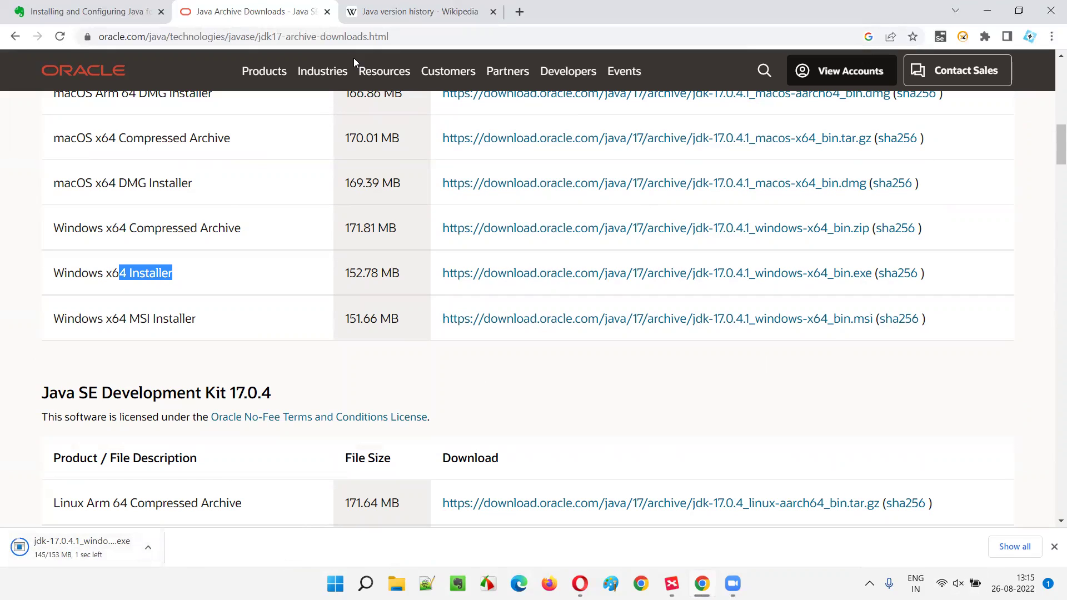
{"action": "left_click", "coordinate": [358, 21]}
{"action": "left_click_drag", "start_coordinate": [154, 322], "coordinate": [301, 322]}
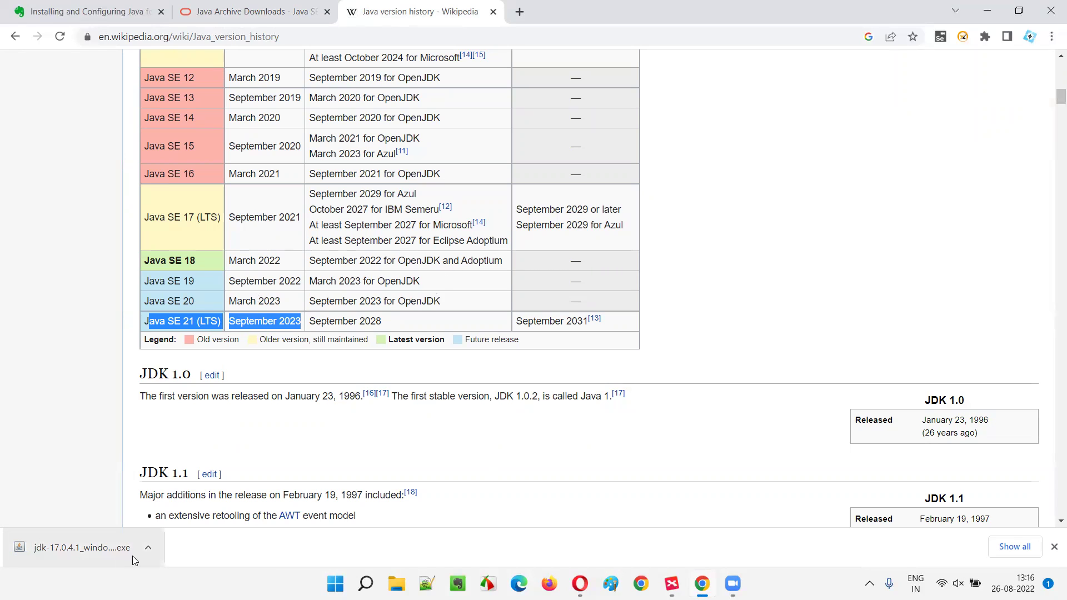
{"action": "left_click", "coordinate": [89, 455]}
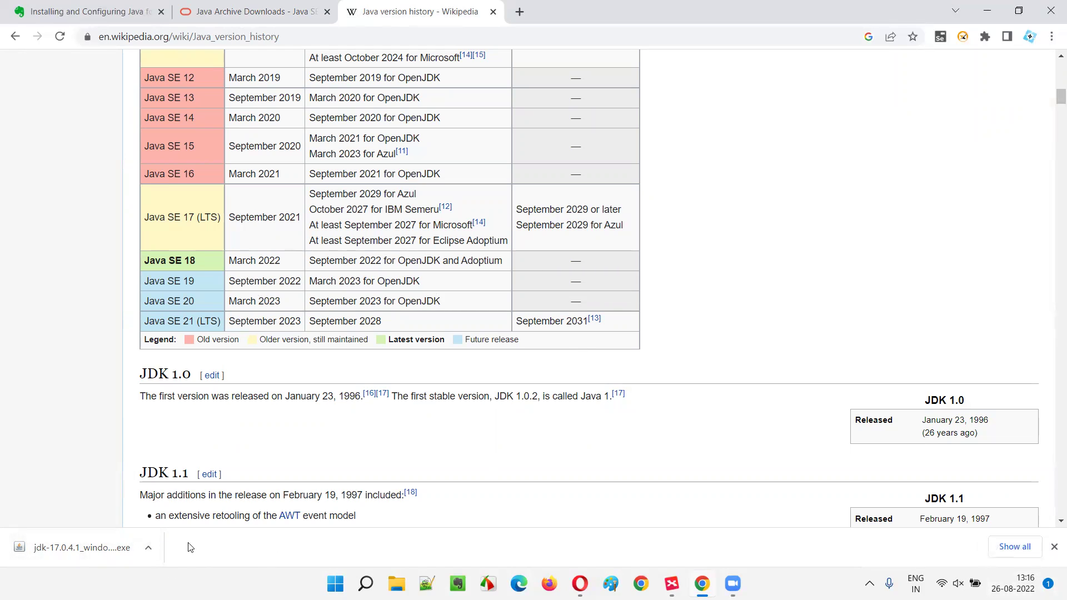
{"action": "left_click", "coordinate": [149, 548]}
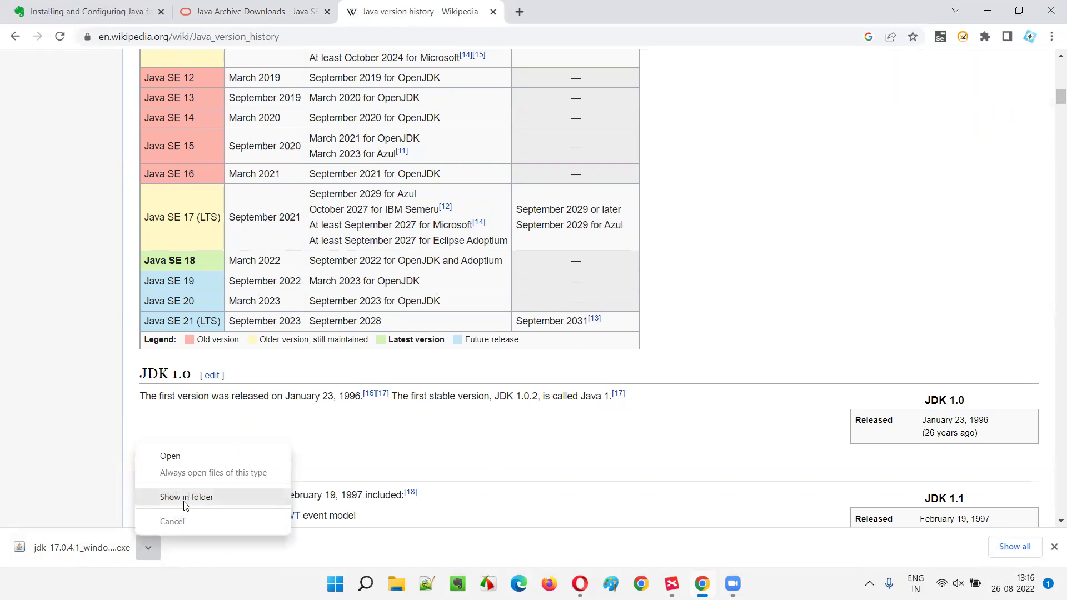
{"action": "left_click", "coordinate": [184, 500]}
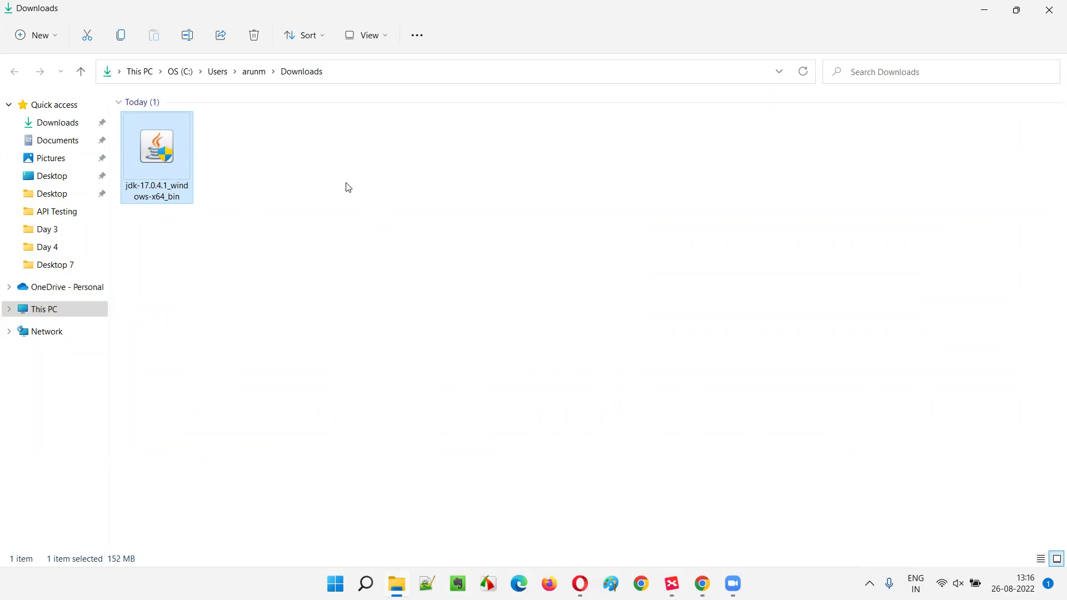
- Launch the jdk-17.0.4.1_windows-x64_bin installer, get past its Welcome page, and return to File Explorer
{"action": "double_click", "coordinate": [172, 170]}
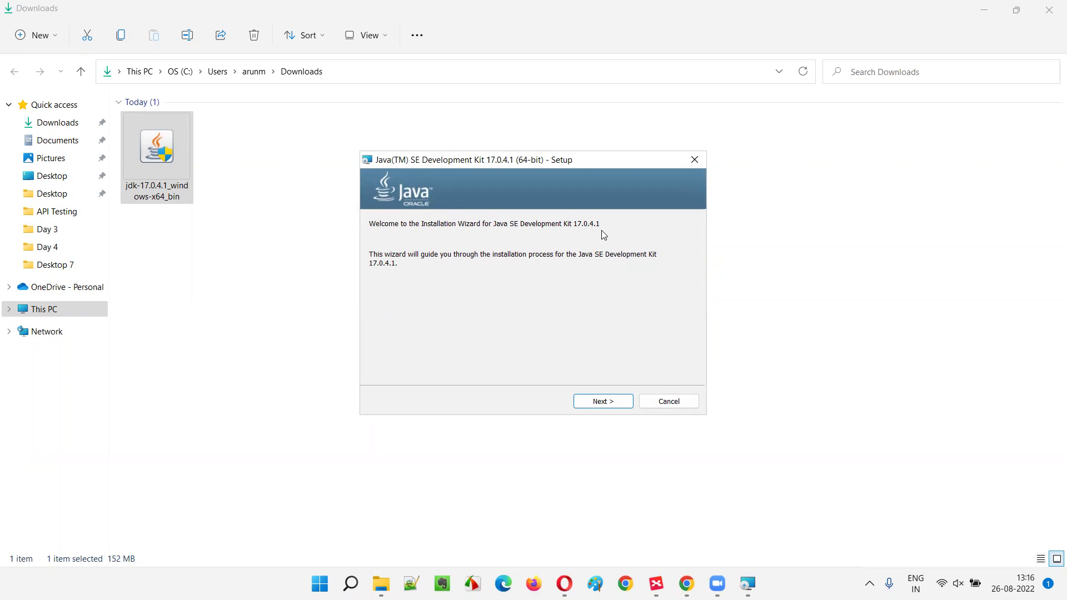
{"action": "left_click", "coordinate": [604, 401]}
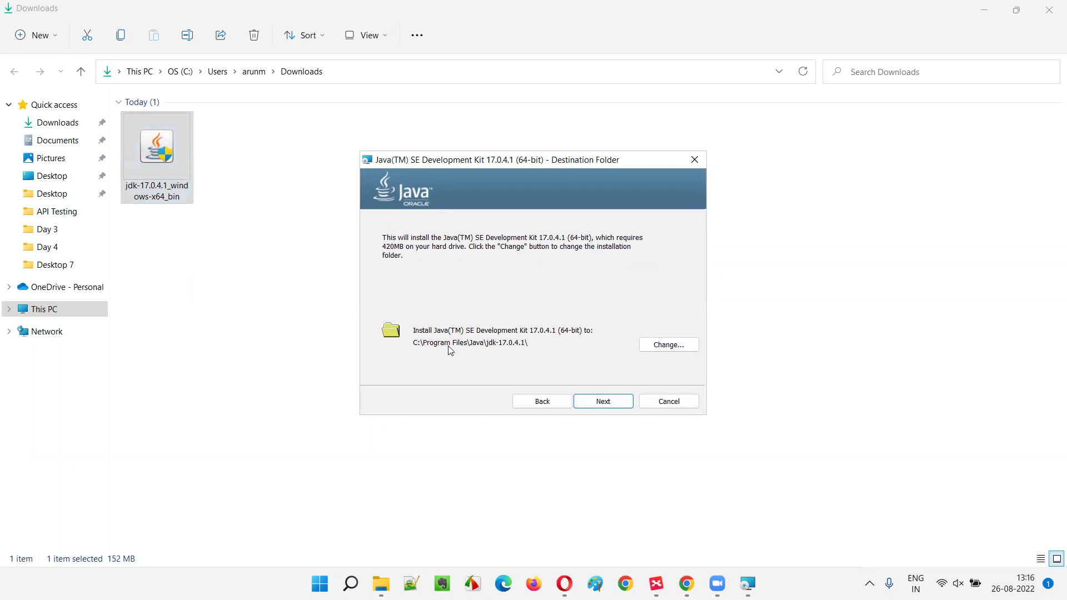
{"action": "left_click", "coordinate": [361, 556]}
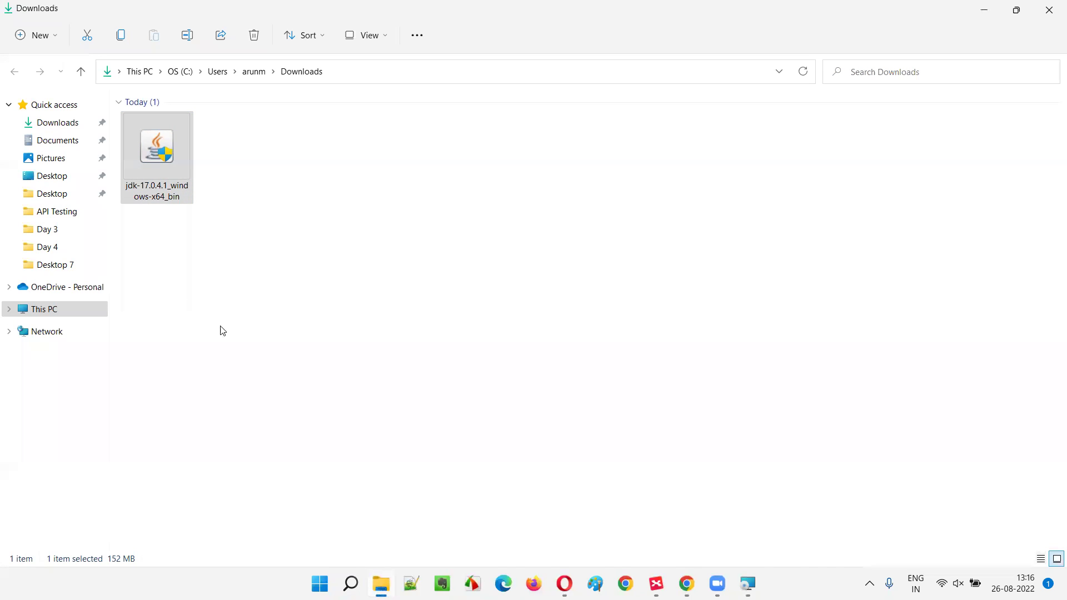
{"action": "left_click", "coordinate": [67, 314]}
{"action": "double_click", "coordinate": [188, 241]}
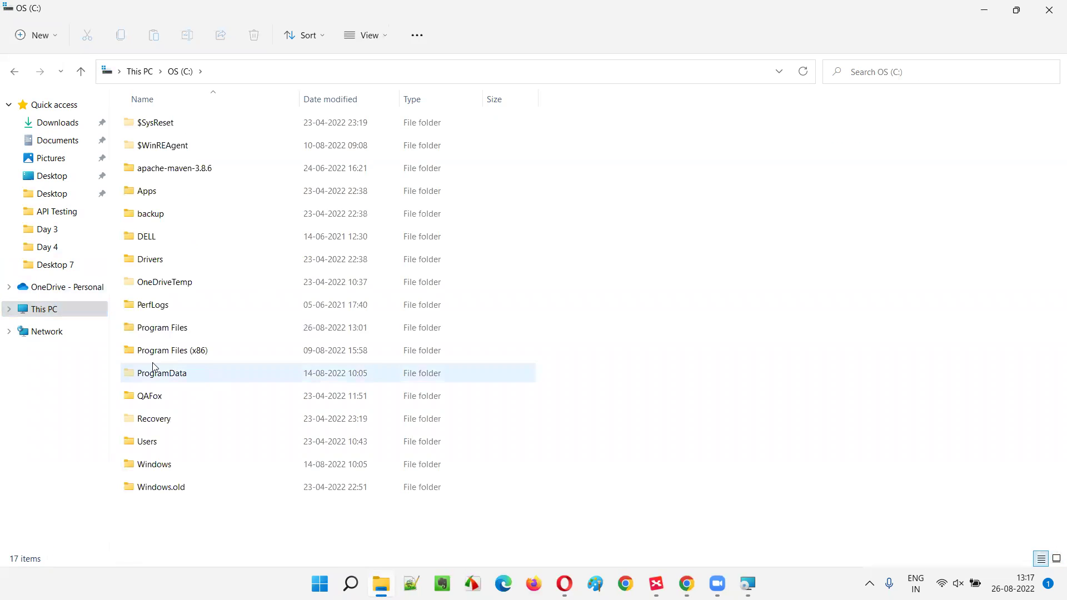
{"action": "left_click", "coordinate": [164, 354]}
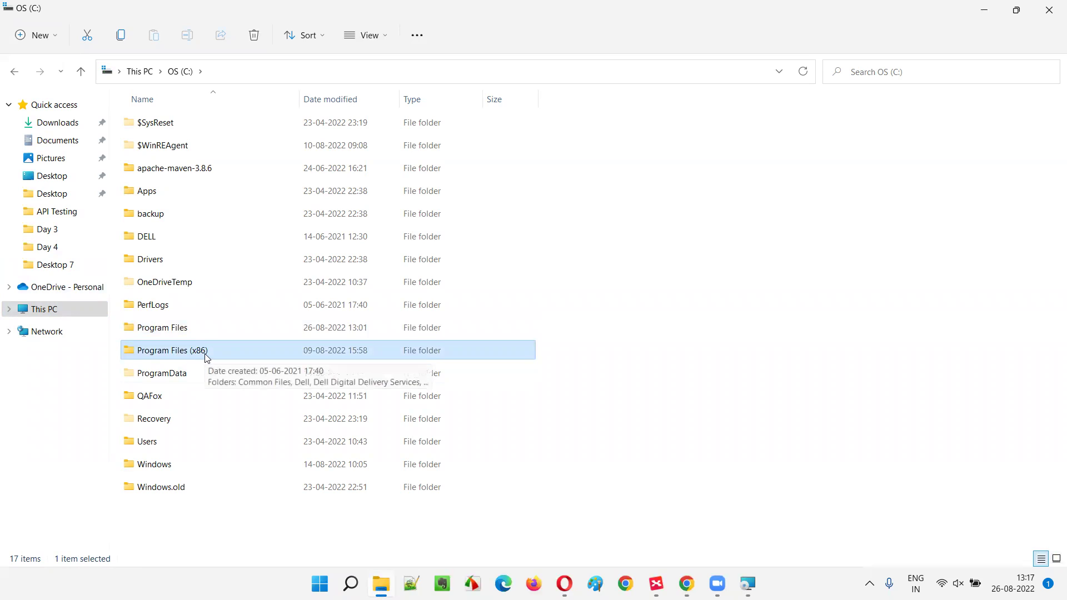
{"action": "left_click", "coordinate": [177, 333]}
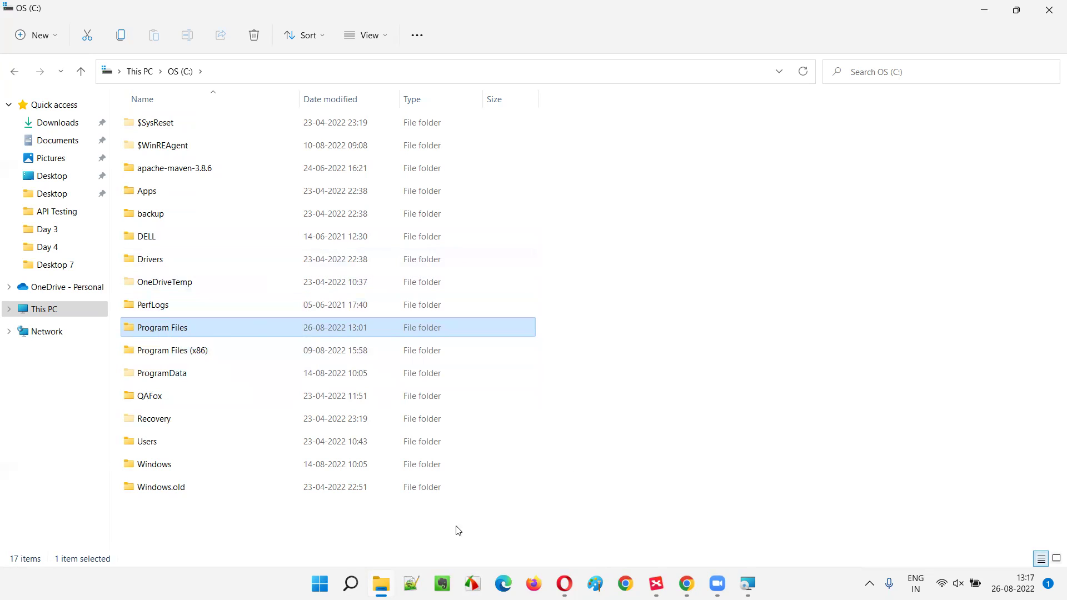
{"action": "left_click", "coordinate": [380, 583]}
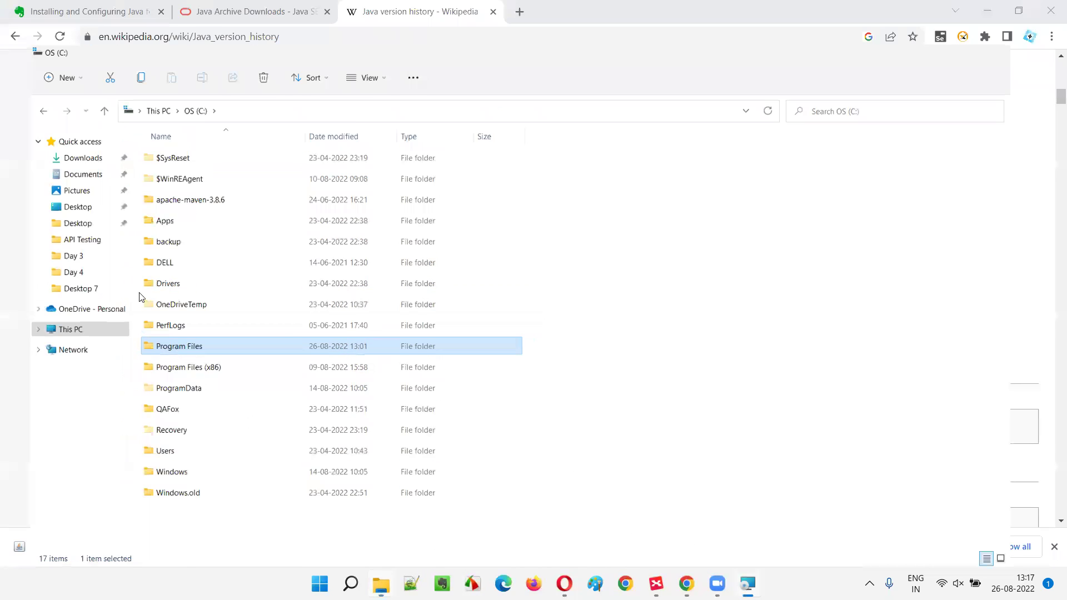
{"action": "left_click", "coordinate": [381, 584]}
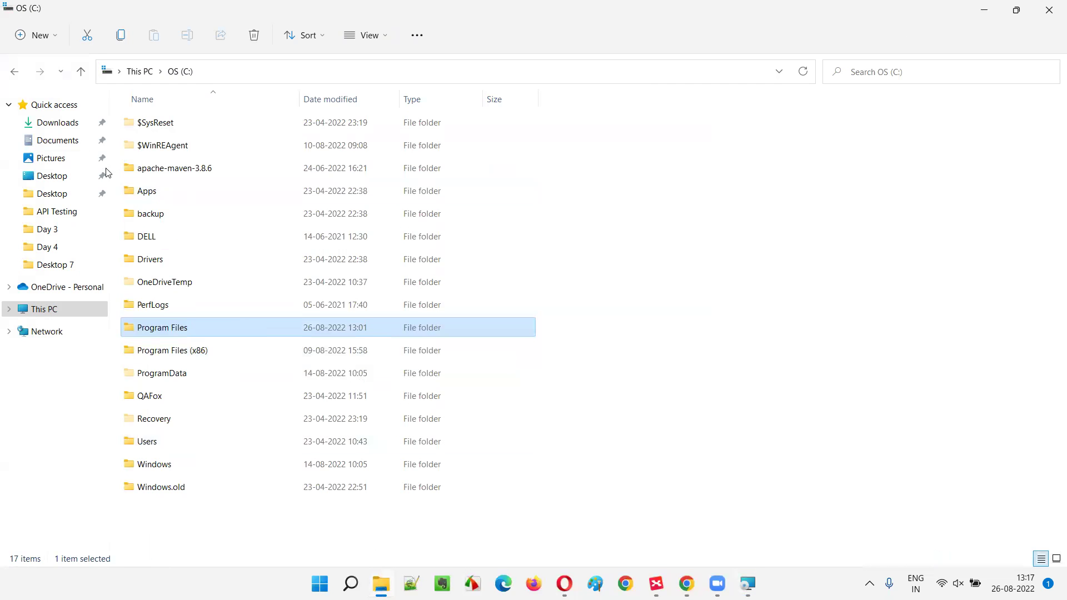
{"action": "left_click", "coordinate": [92, 125]}
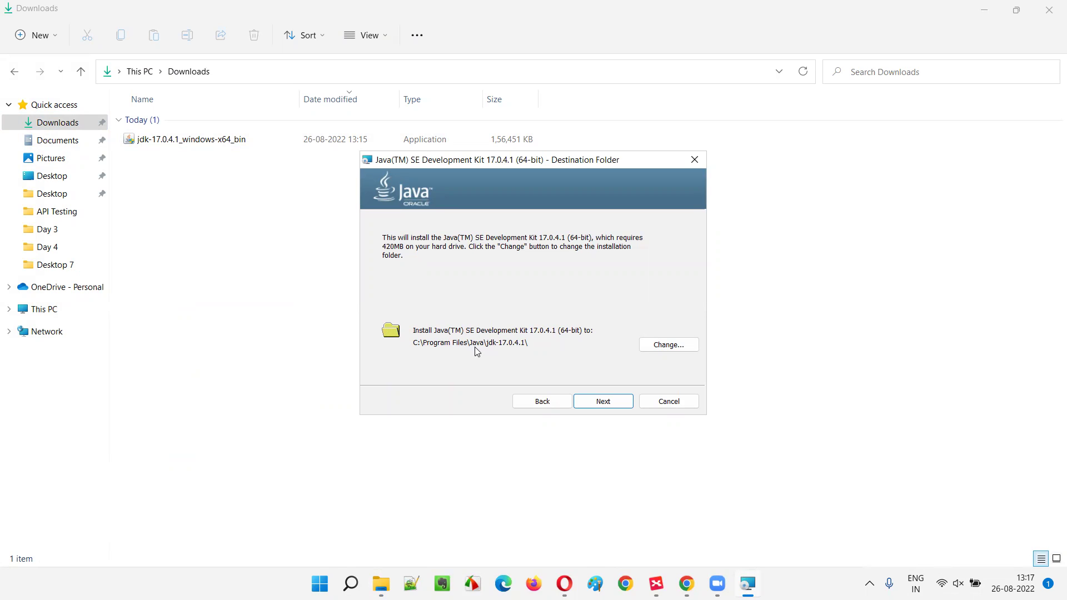
- Browse File Explorer to This PC > OS (C:) > Program Files
{"action": "left_click", "coordinate": [69, 308]}
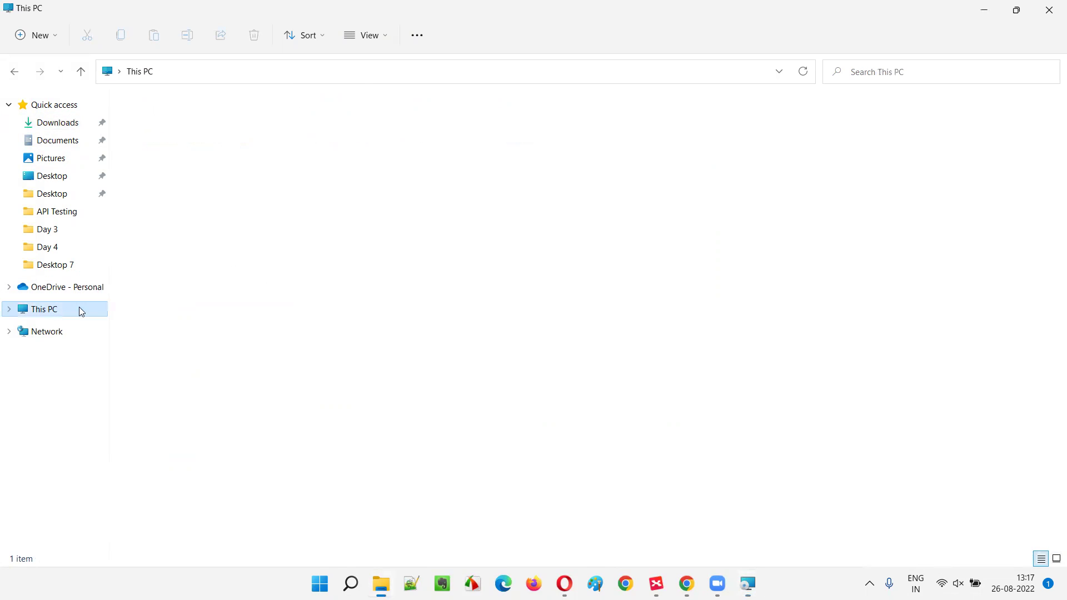
{"action": "double_click", "coordinate": [202, 240]}
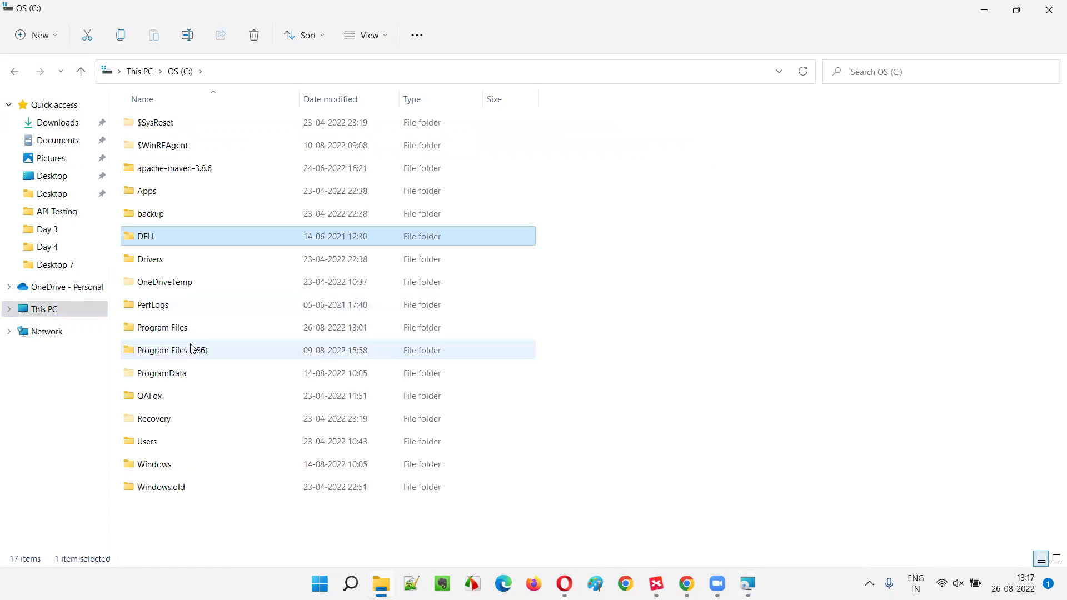
{"action": "double_click", "coordinate": [195, 329]}
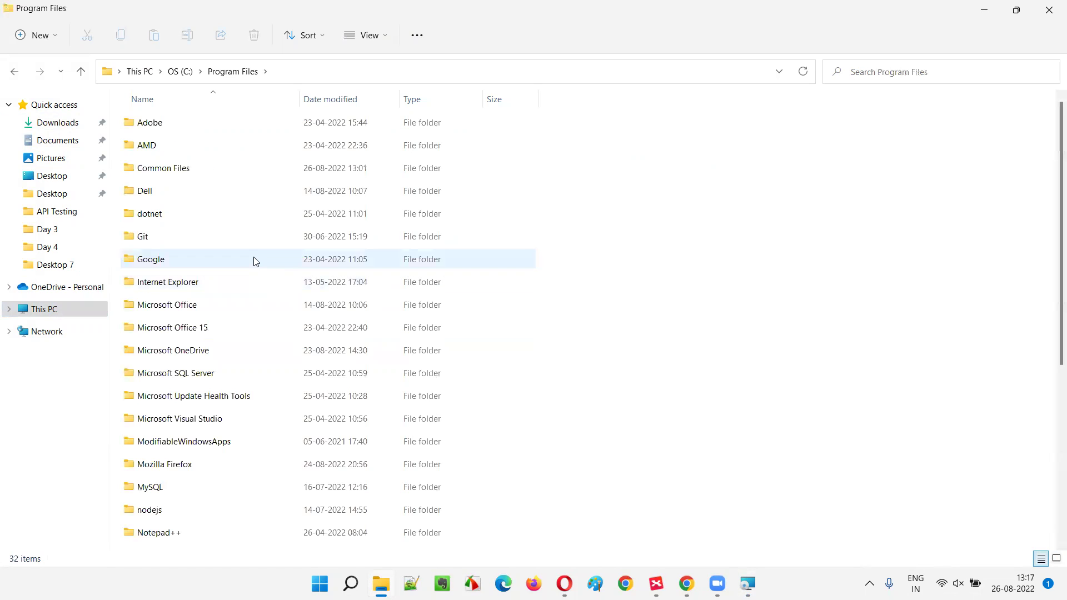
{"action": "left_click", "coordinate": [267, 256]}
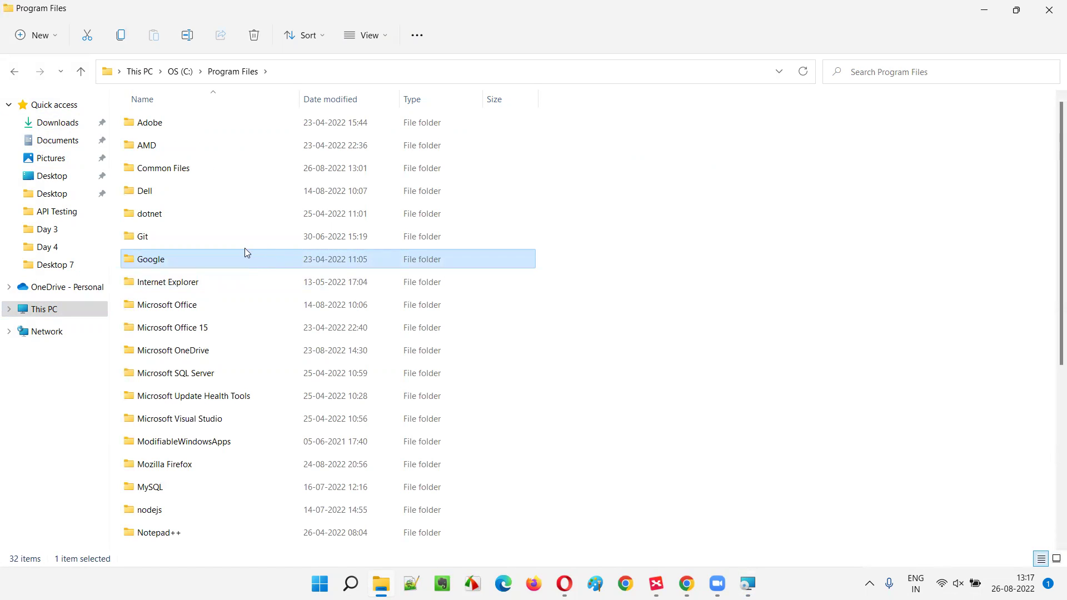
- Install JDK 17.0.4.1 to the default destination folder and close the finished setup wizard
{"action": "left_click", "coordinate": [745, 583]}
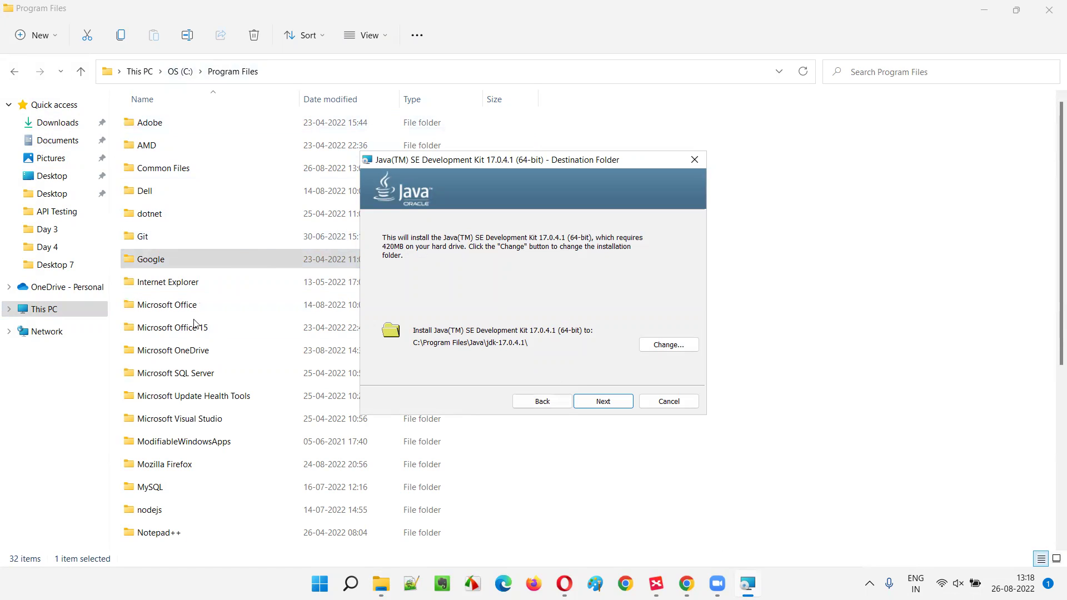
{"action": "left_click", "coordinate": [602, 402]}
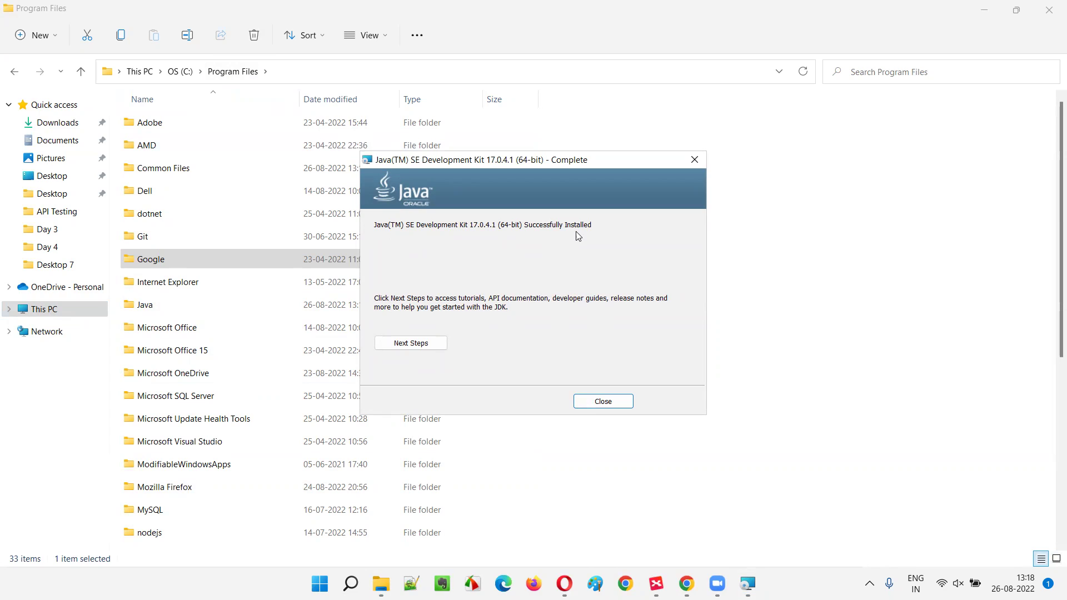
{"action": "left_click", "coordinate": [615, 403]}
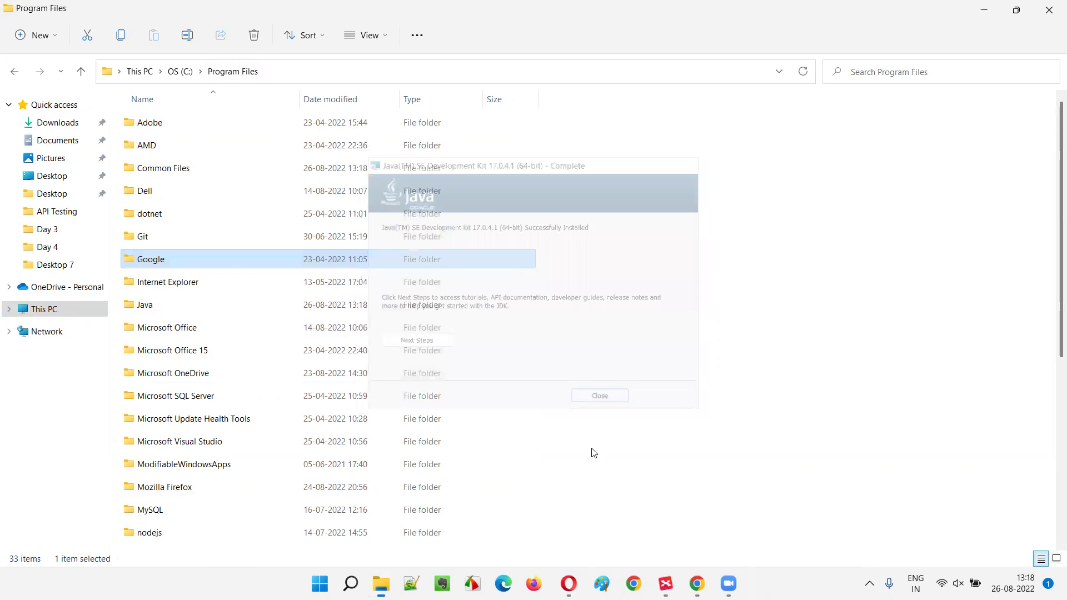
- Navigate into C:\Program Files\Java\jdk-17.0.4.1\bin
{"action": "left_click", "coordinate": [161, 306]}
{"action": "left_click", "coordinate": [180, 71]}
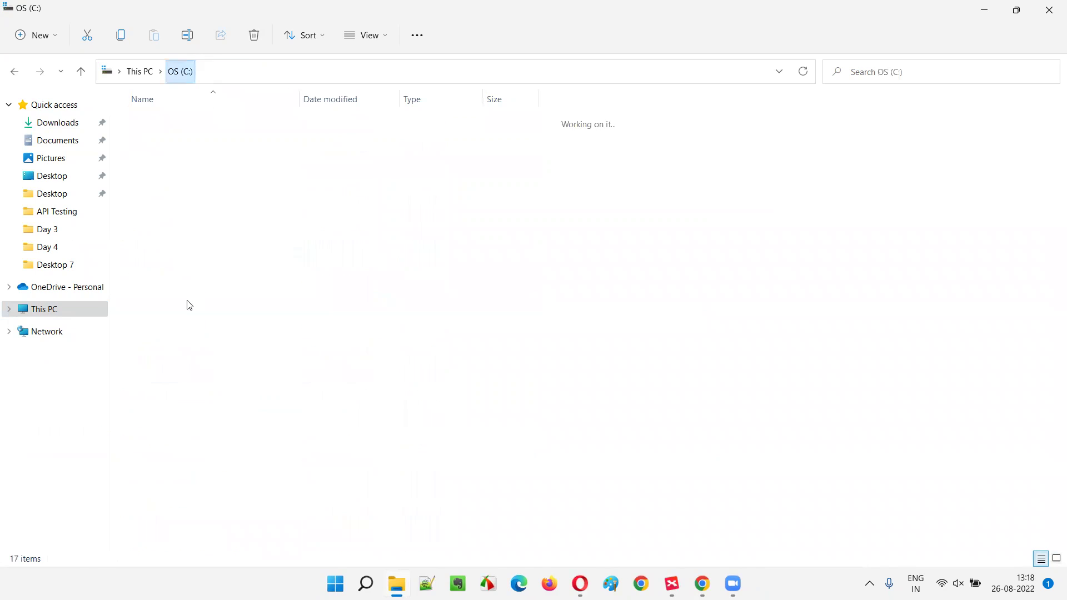
{"action": "double_click", "coordinate": [189, 329]}
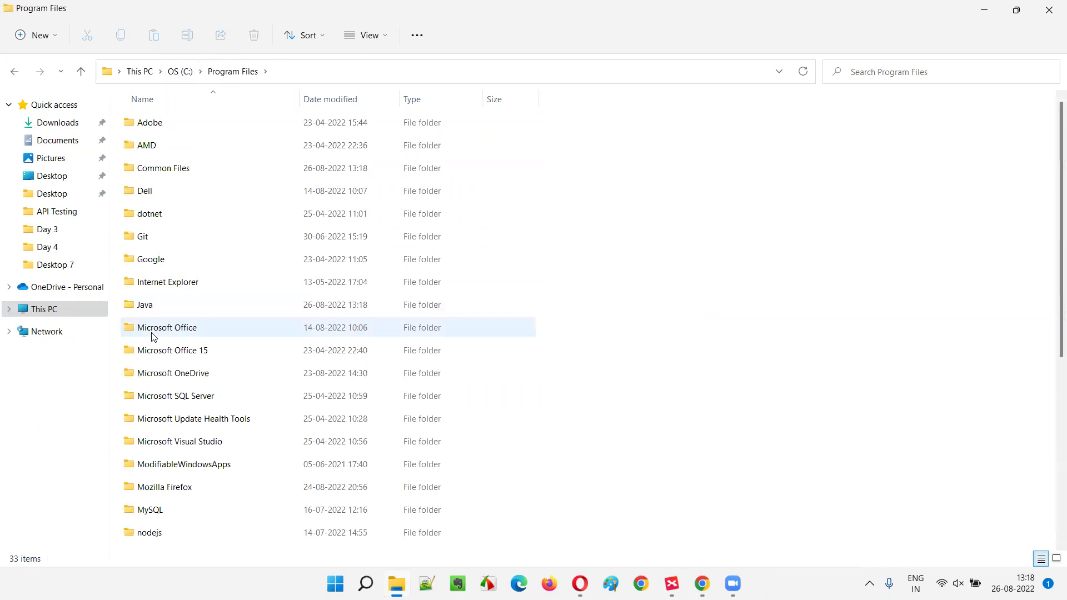
{"action": "double_click", "coordinate": [186, 306]}
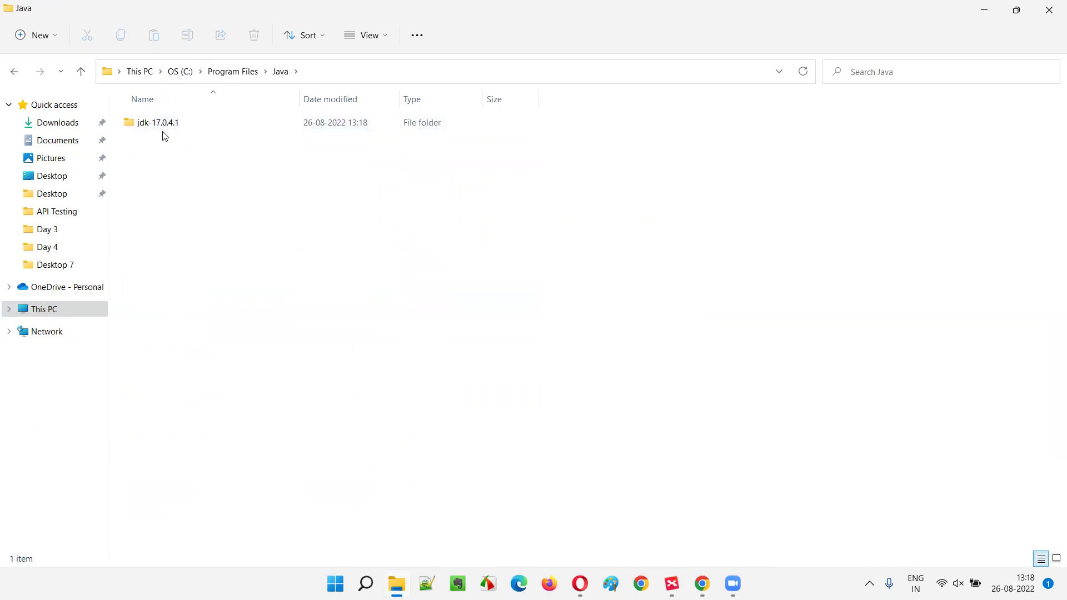
{"action": "double_click", "coordinate": [172, 133]}
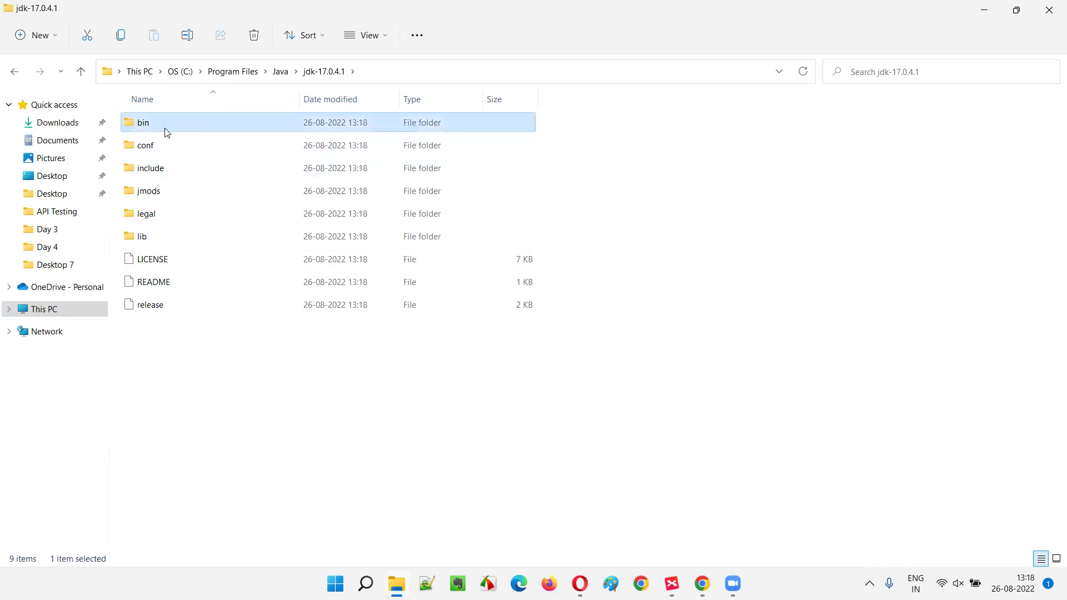
{"action": "double_click", "coordinate": [166, 130]}
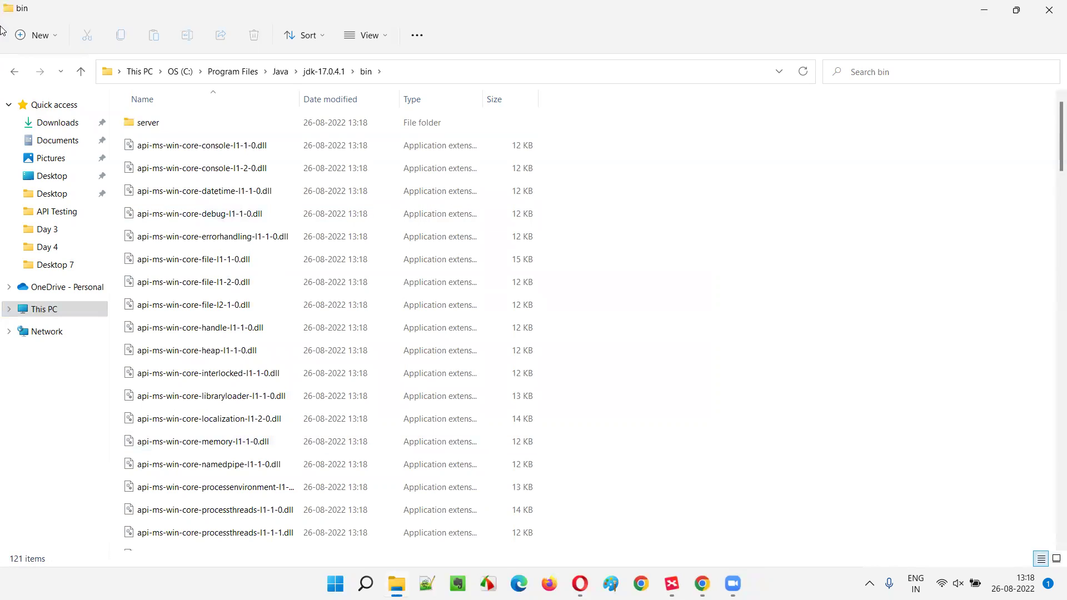
- Scroll through the bin folder's Java tools and select the javac compiler
{"action": "scroll", "coordinate": [410, 174], "scroll_direction": "down", "scroll_amount": 20}
{"action": "scroll", "coordinate": [433, 186], "scroll_direction": "down", "scroll_amount": 9}
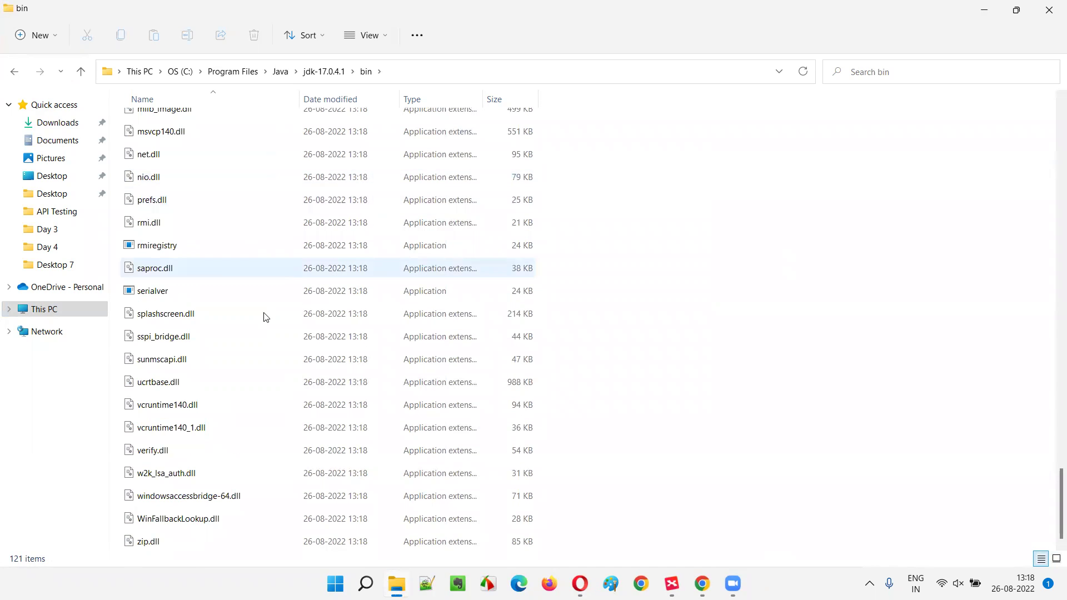
{"action": "scroll", "coordinate": [272, 303], "scroll_direction": "up", "scroll_amount": 6}
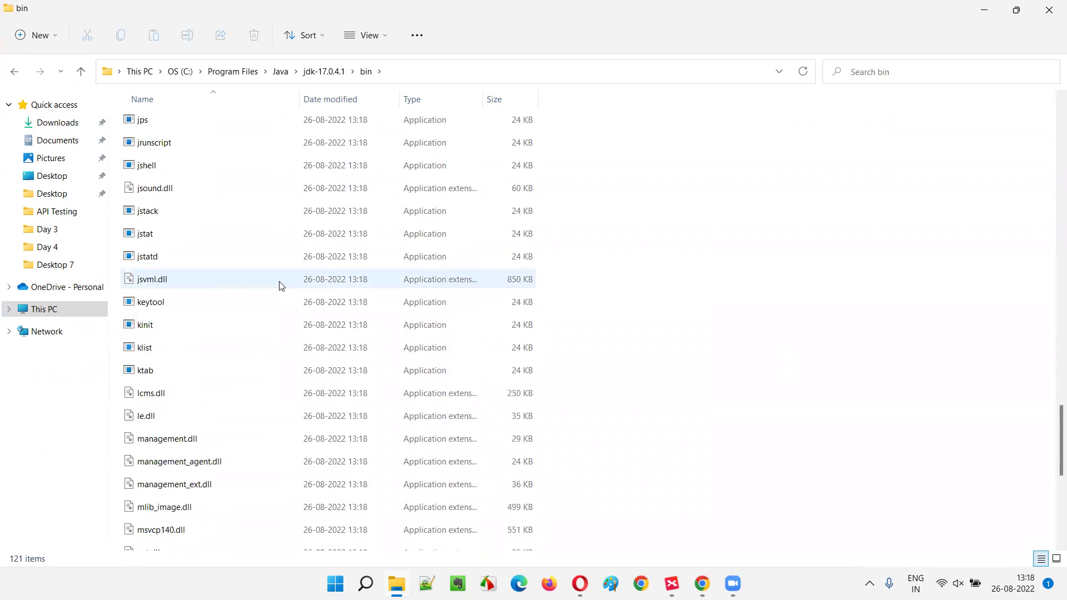
{"action": "scroll", "coordinate": [280, 286], "scroll_direction": "up", "scroll_amount": 2}
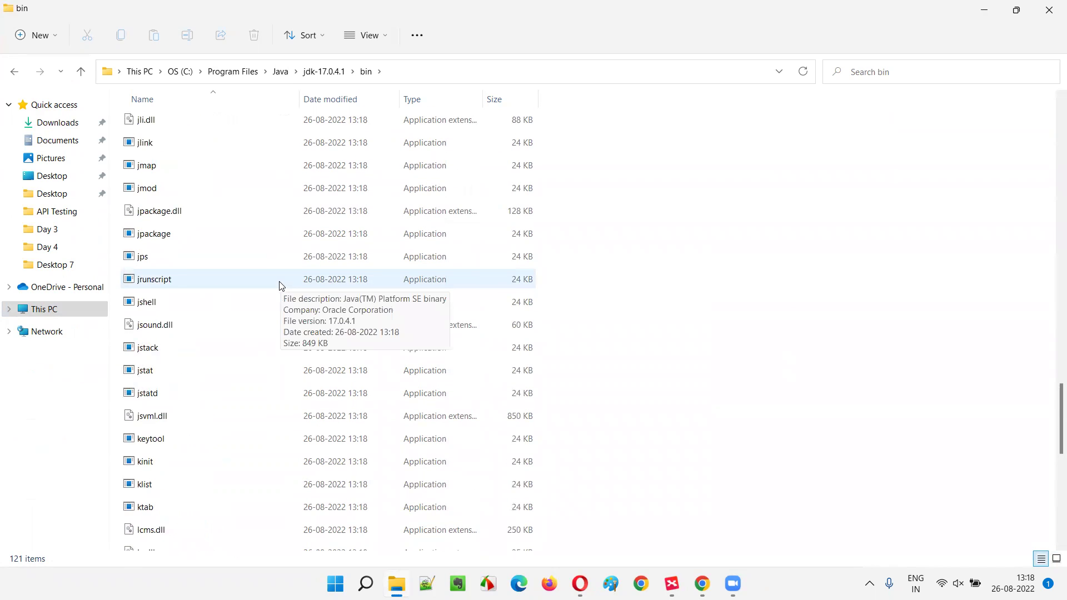
{"action": "scroll", "coordinate": [281, 286], "scroll_direction": "up", "scroll_amount": 4}
{"action": "scroll", "coordinate": [281, 286], "scroll_direction": "up", "scroll_amount": 4}
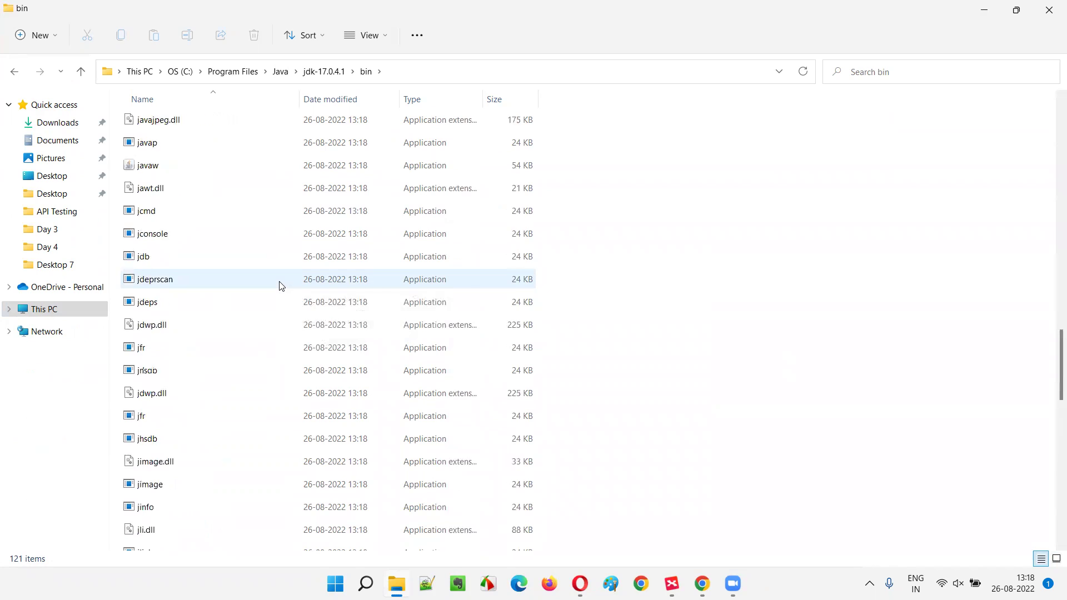
{"action": "left_click", "coordinate": [197, 282]}
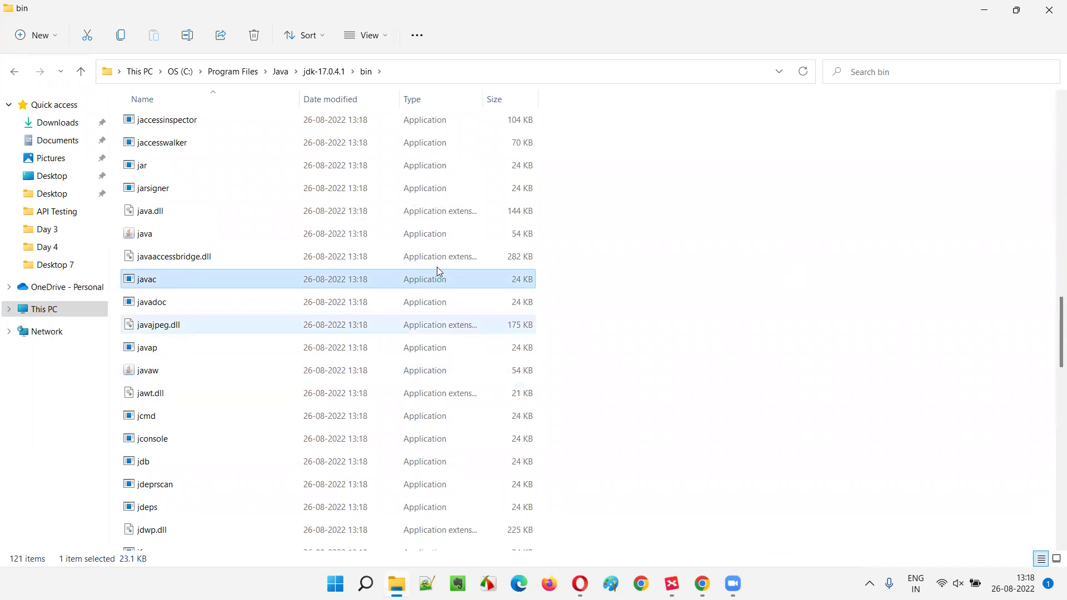
{"action": "scroll", "coordinate": [334, 344], "scroll_direction": "up", "scroll_amount": 4}
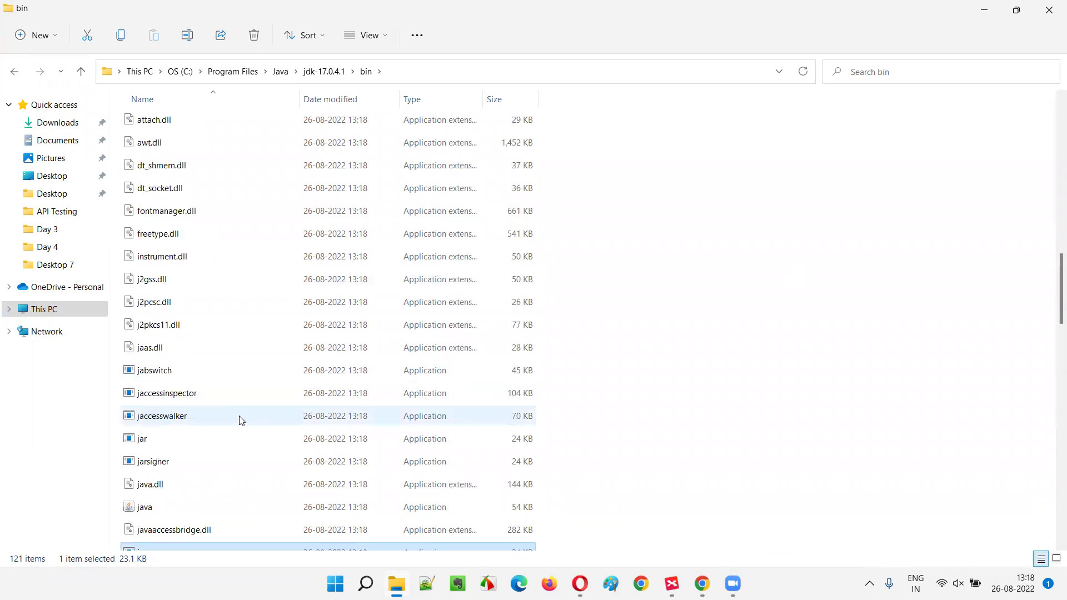
{"action": "scroll", "coordinate": [345, 272], "scroll_direction": "up", "scroll_amount": 12}
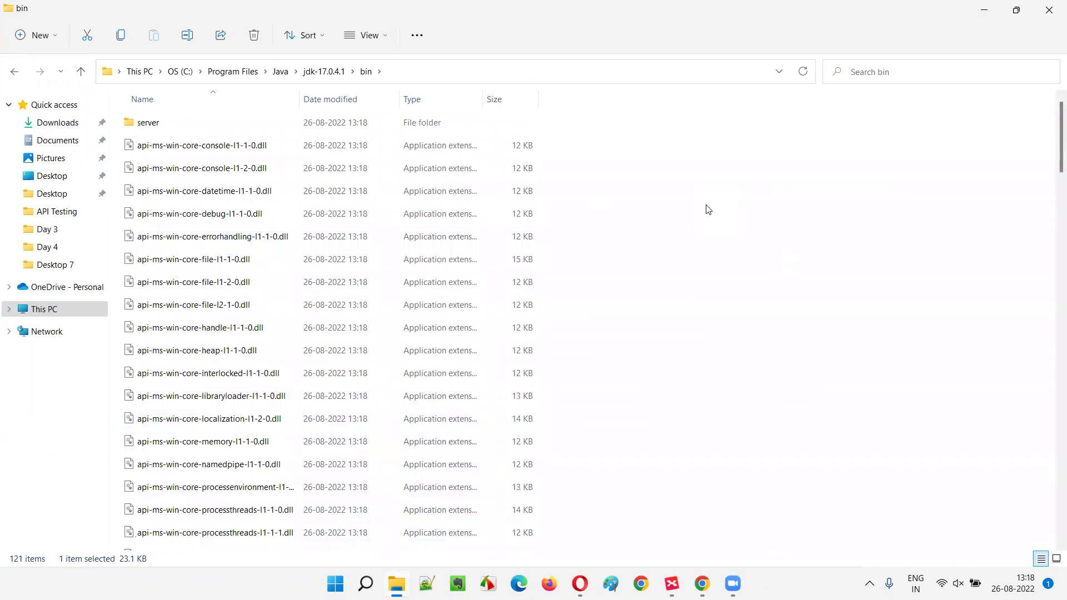
- Browse back through This PC > OS (C:) > Program Files > Java > jdk-17.0.4.1
{"action": "left_click", "coordinate": [91, 150]}
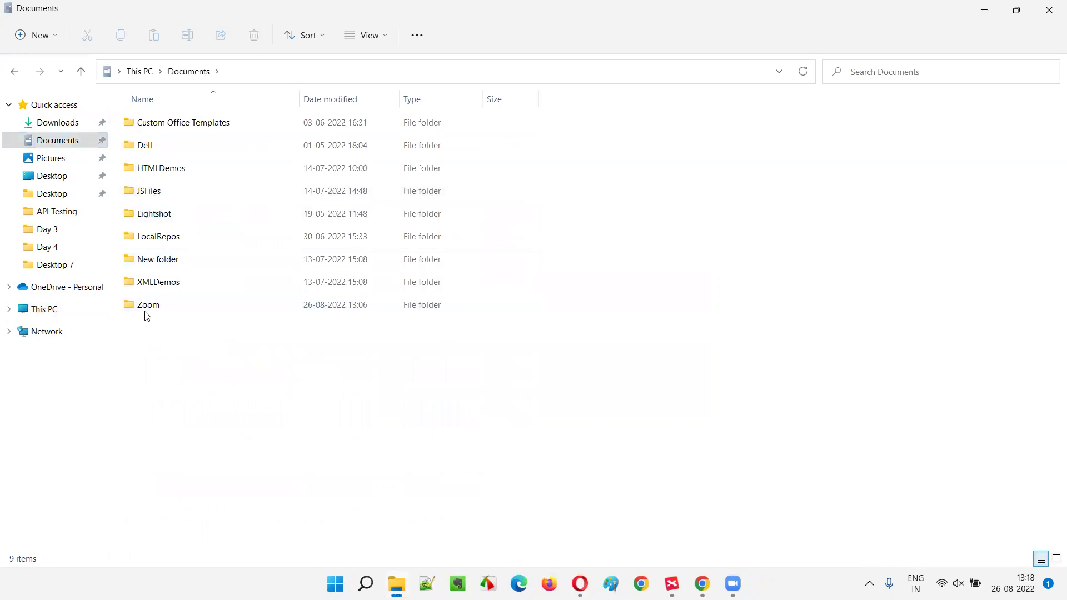
{"action": "left_click", "coordinate": [53, 309]}
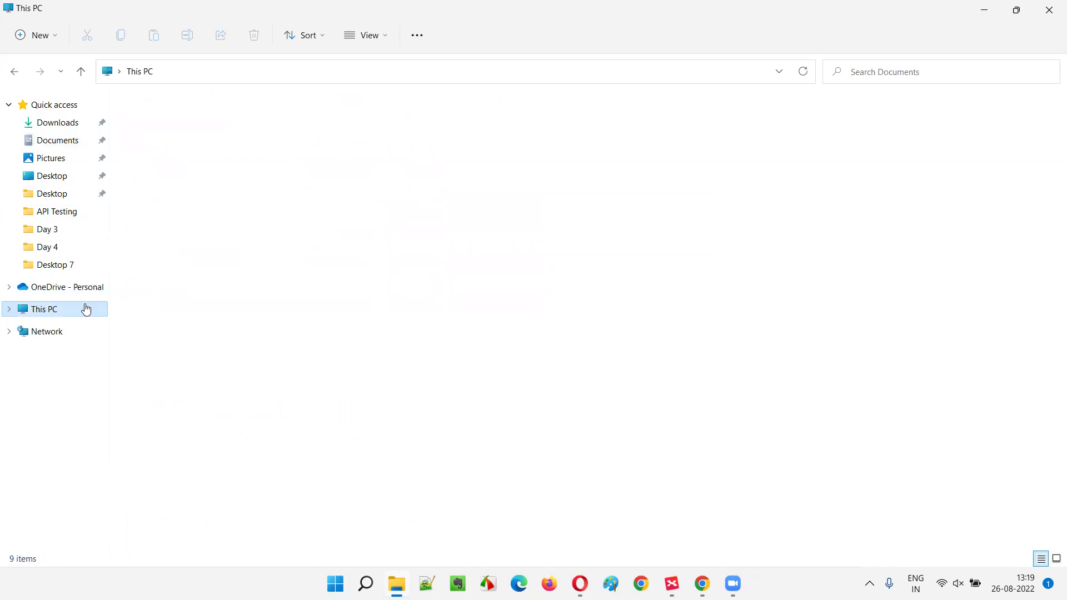
{"action": "double_click", "coordinate": [196, 239]}
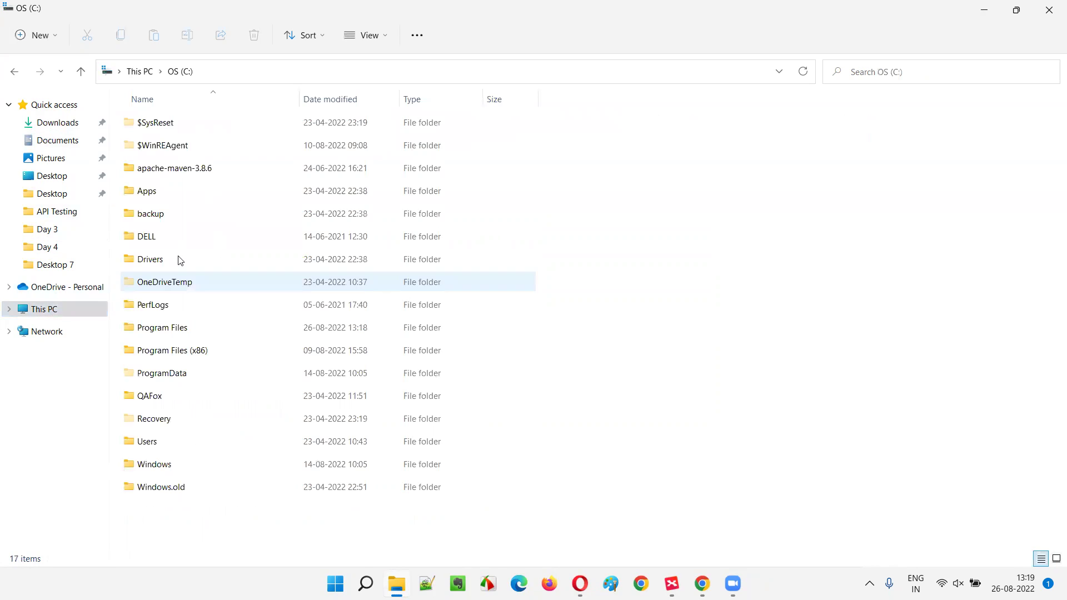
{"action": "double_click", "coordinate": [179, 333]}
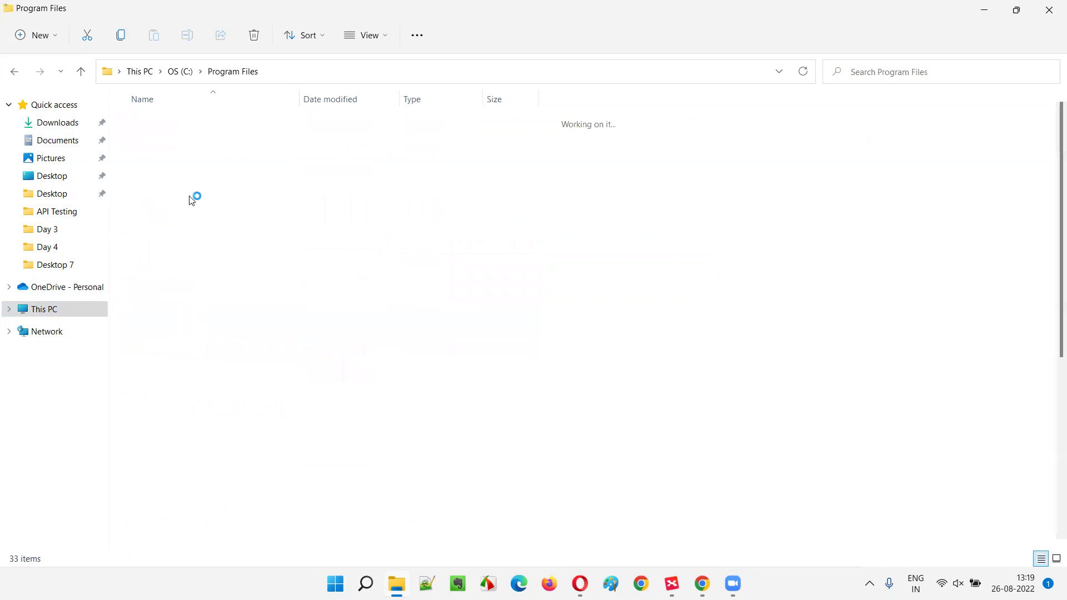
{"action": "double_click", "coordinate": [161, 308]}
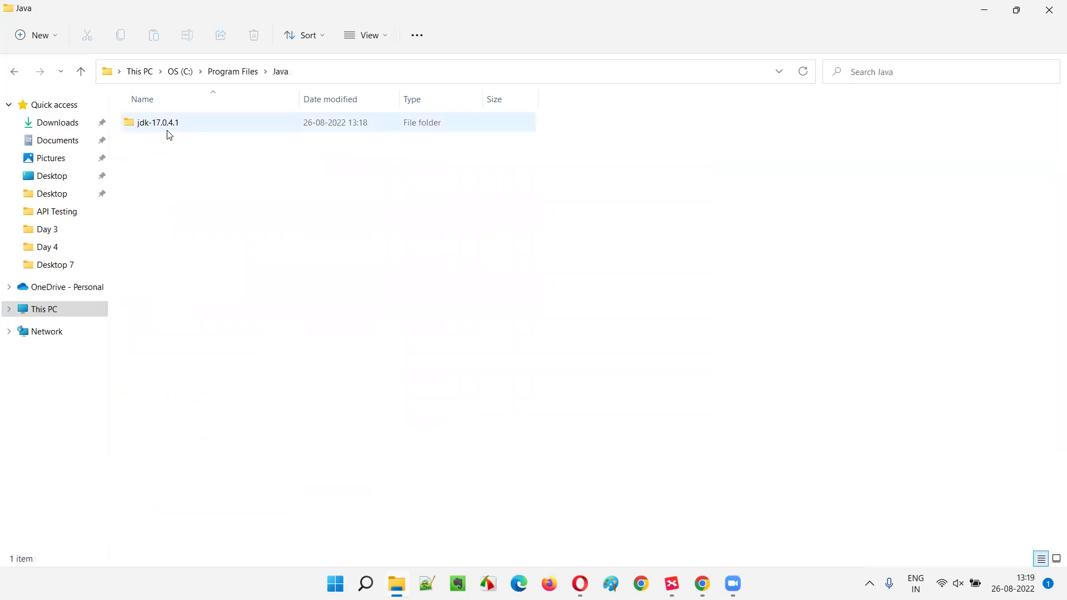
{"action": "double_click", "coordinate": [172, 123]}
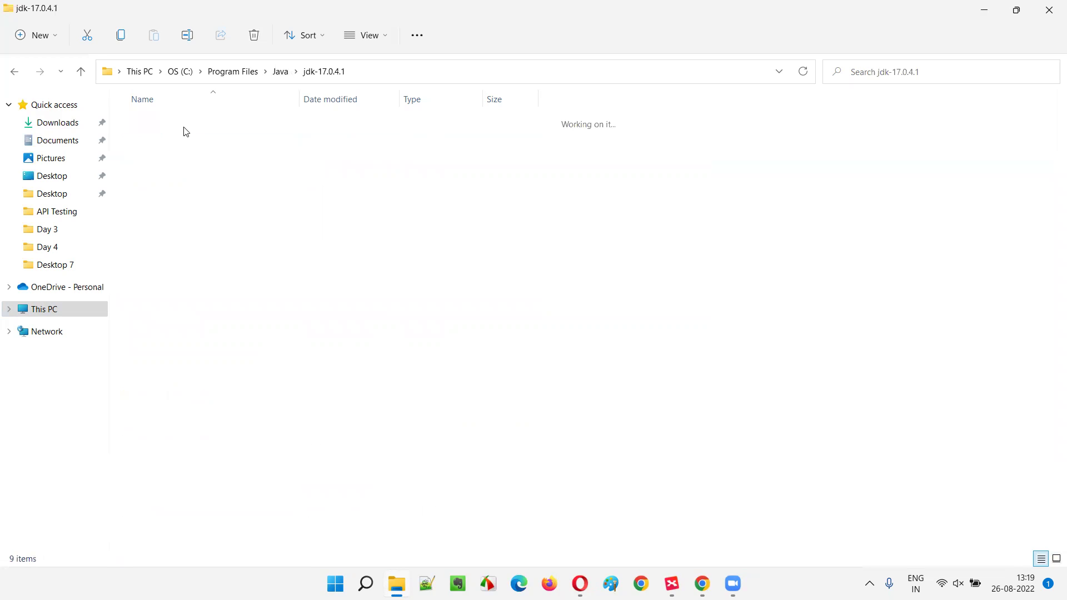
- Show the path C:\Program Files\Java\jdk-17.0.4.1 and select XMind's 'Configure Java using Environment Variables' topic
{"action": "left_click", "coordinate": [372, 72]}
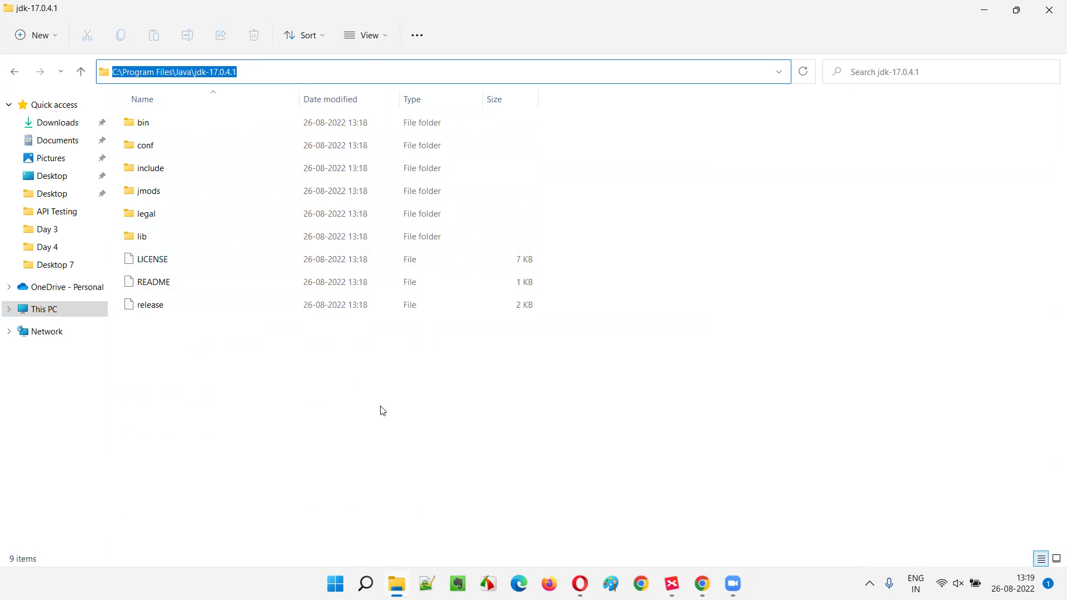
{"action": "left_click", "coordinate": [672, 582]}
{"action": "left_click", "coordinate": [725, 269]}
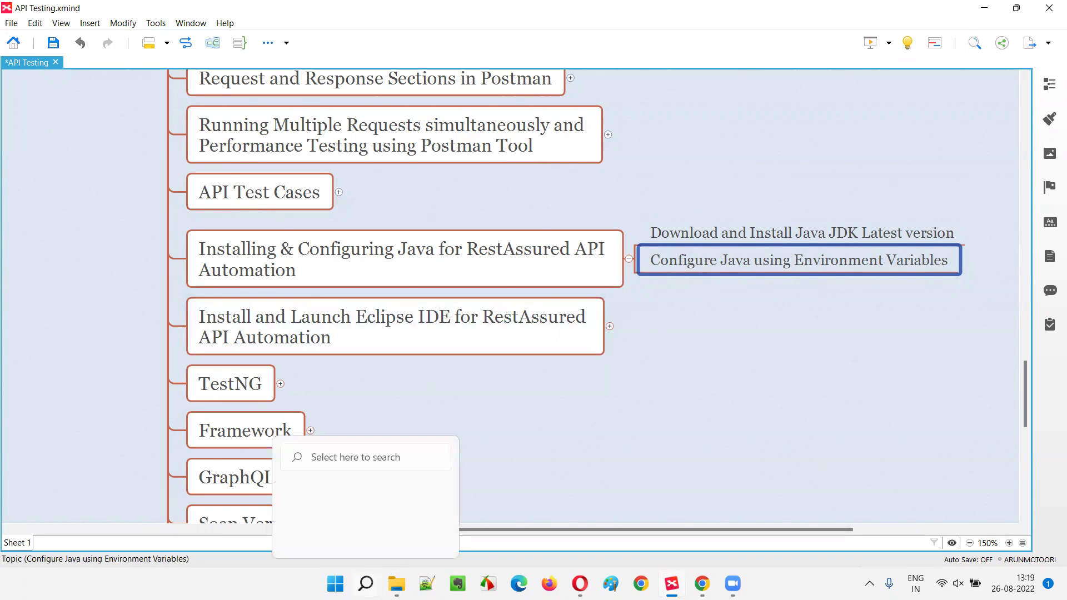
- Search Windows for 'environment Variables' and launch 'Edit the system environment variables'
{"action": "left_click", "coordinate": [365, 584]}
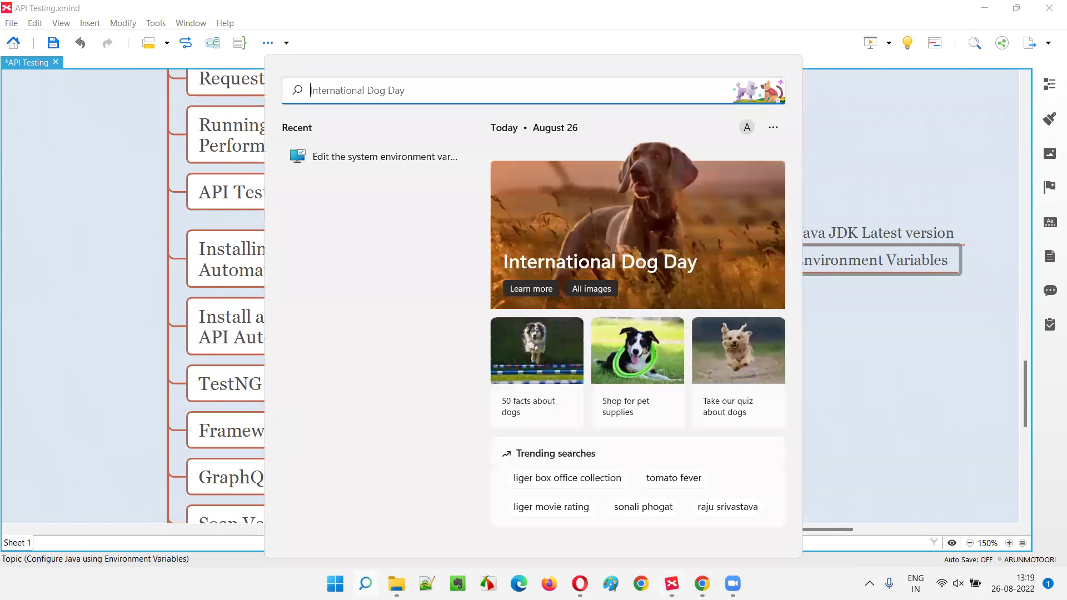
{"action": "left_click", "coordinate": [878, 279]}
{"action": "left_click", "coordinate": [365, 583]}
{"action": "type", "text": "environment"}
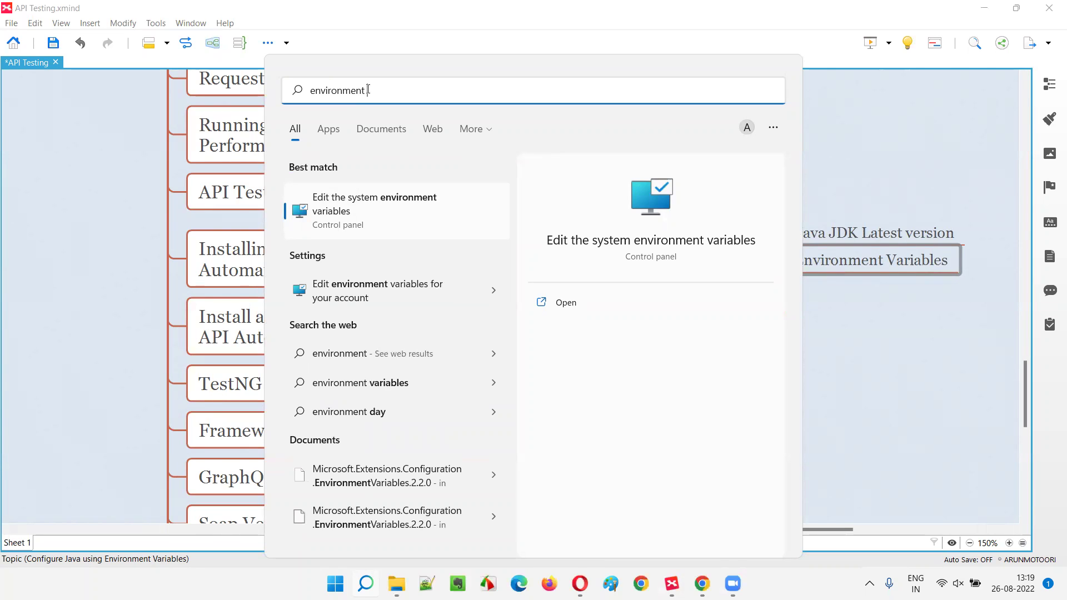
{"action": "type", "text": " vari"}
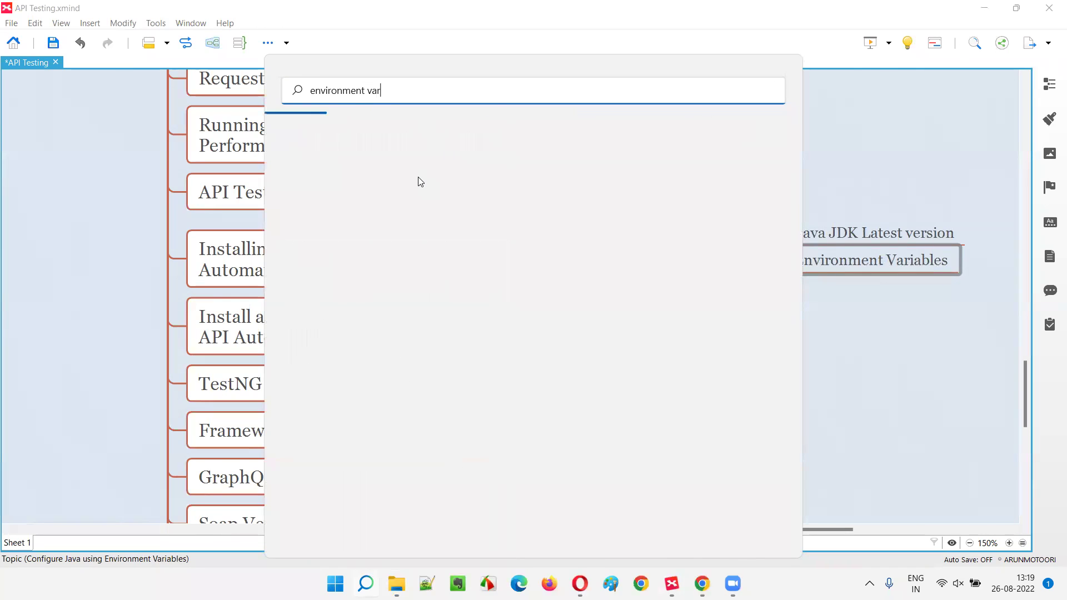
{"action": "key", "text": "BackSpace"}
{"action": "key", "text": "BackSpace"}
{"action": "key", "text": "BackSpace"}
{"action": "key", "text": "BackSpace"}
{"action": "key", "text": "BackSpace"}
{"action": "key", "text": "BackSpace"}
{"action": "key", "text": "BackSpace"}
{"action": "key", "text": "BackSpace"}
{"action": "key", "text": "BackSpace"}
{"action": "key", "text": "BackSpace"}
{"action": "key", "text": "BackSpace"}
{"action": "key", "text": "BackSpace"}
{"action": "key", "text": "BackSpace"}
{"action": "key", "text": "BackSpace"}
{"action": "key", "text": "BackSpace"}
{"action": "key", "text": "BackSpace"}
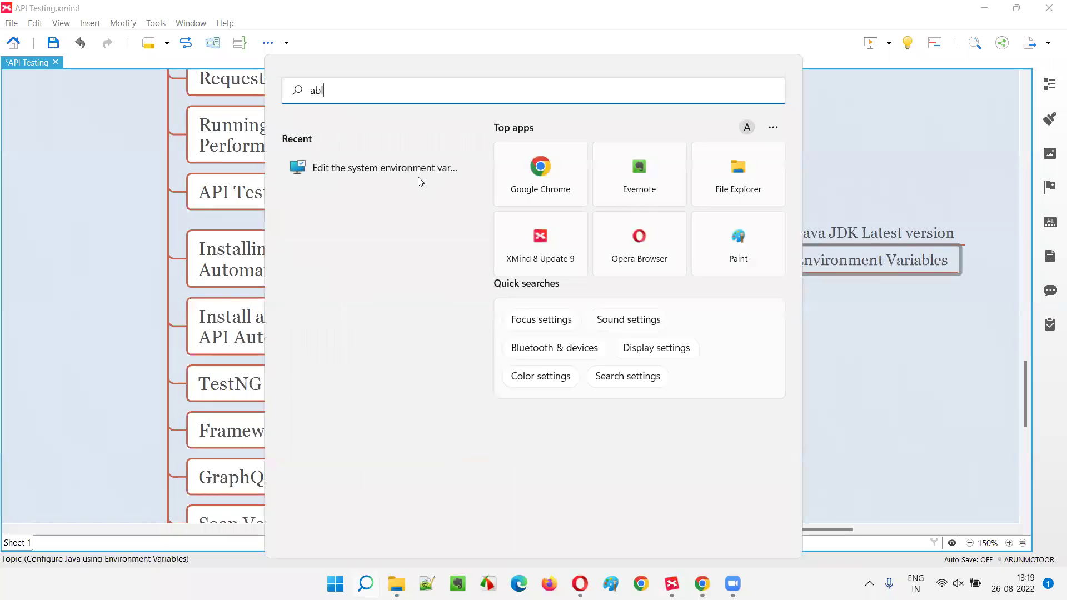
{"action": "type", "text": "en"}
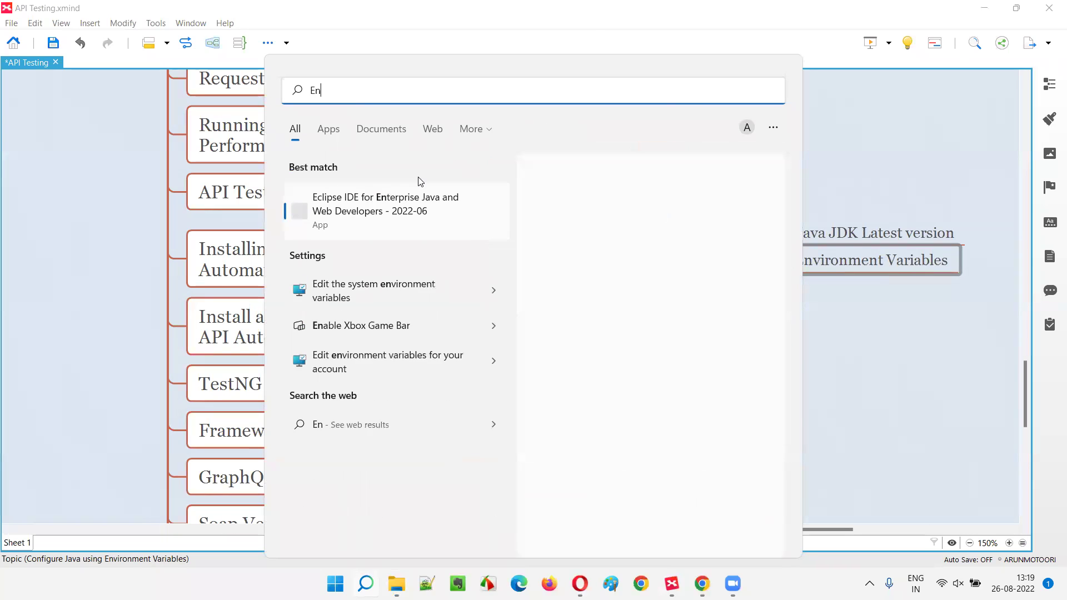
{"action": "type", "text": "vironment Variables"}
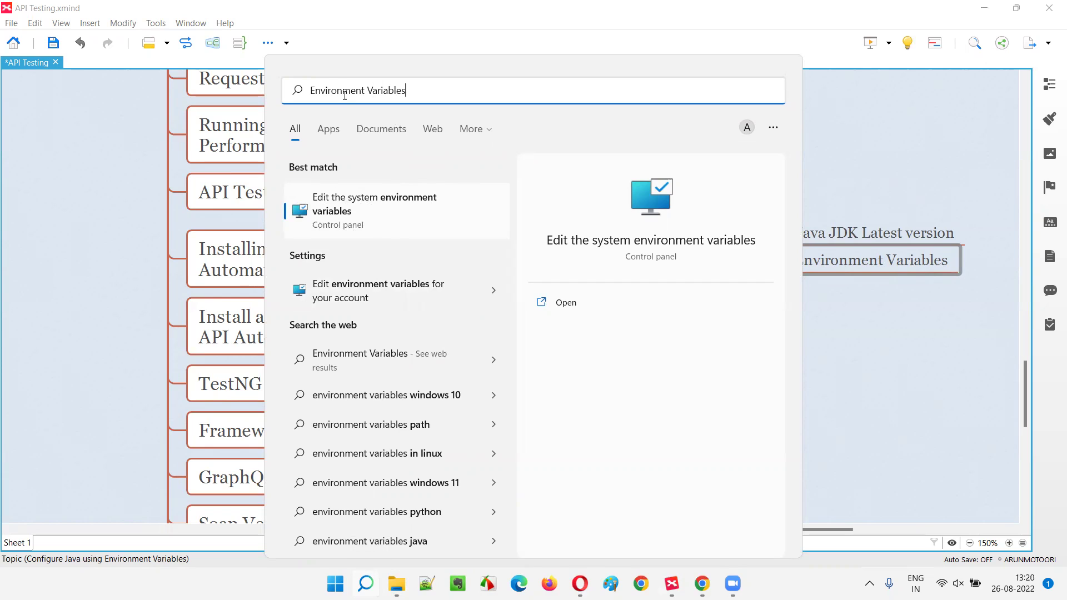
{"action": "key", "text": "ctrl+a"}
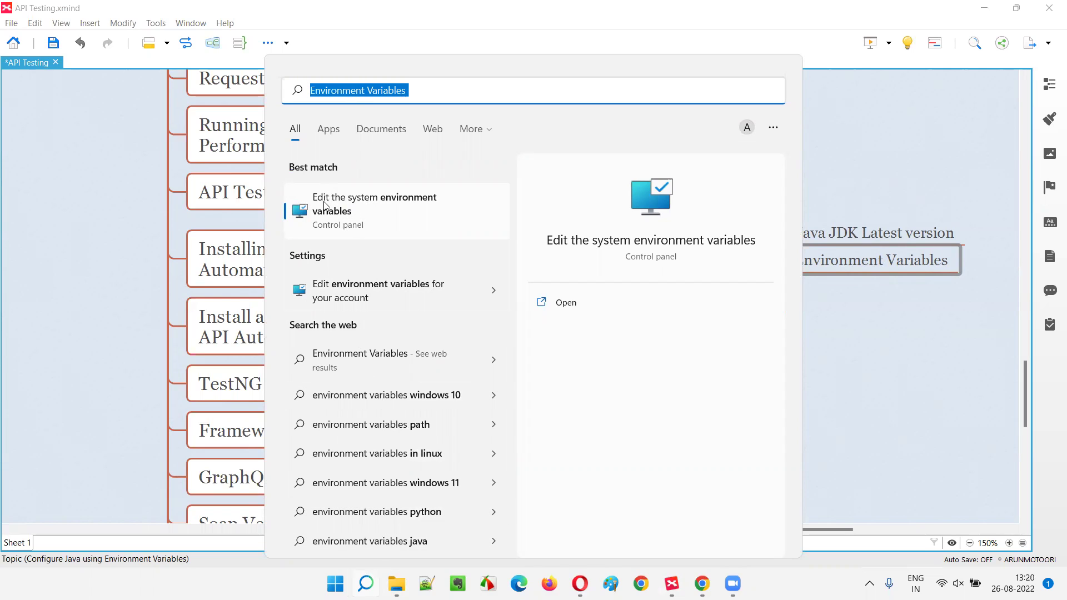
{"action": "left_click", "coordinate": [349, 229]}
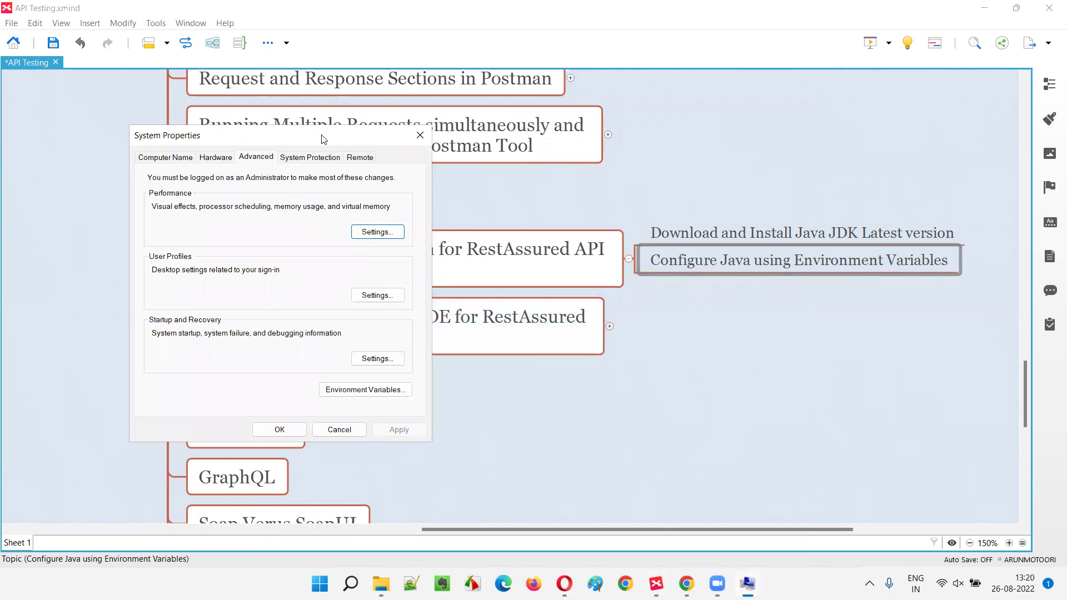
- Move System Properties aside and open Environment Variables from its Advanced tab
{"action": "left_click_drag", "start_coordinate": [323, 139], "coordinate": [678, 109]}
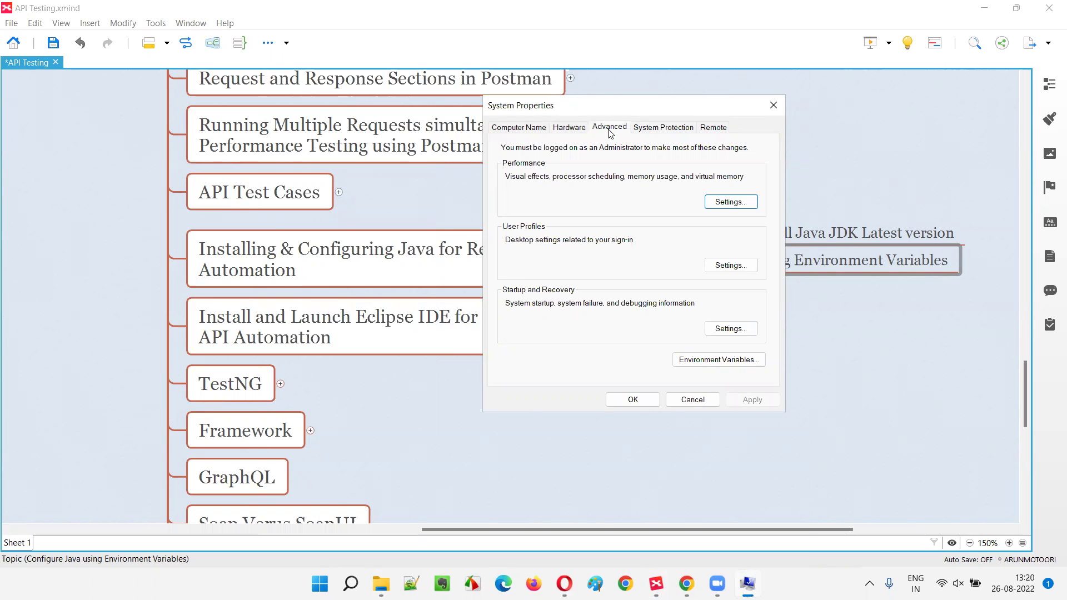
{"action": "left_click", "coordinate": [718, 361]}
{"action": "left_click", "coordinate": [707, 361]}
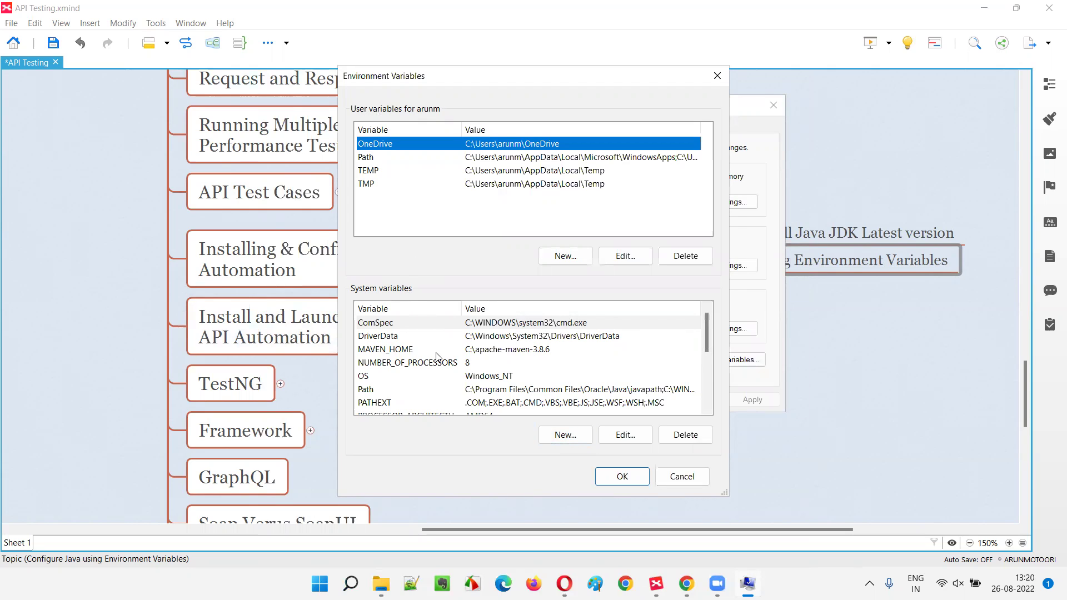
- Create a new system variable and name it JAVA_HOME
{"action": "left_click", "coordinate": [559, 436]}
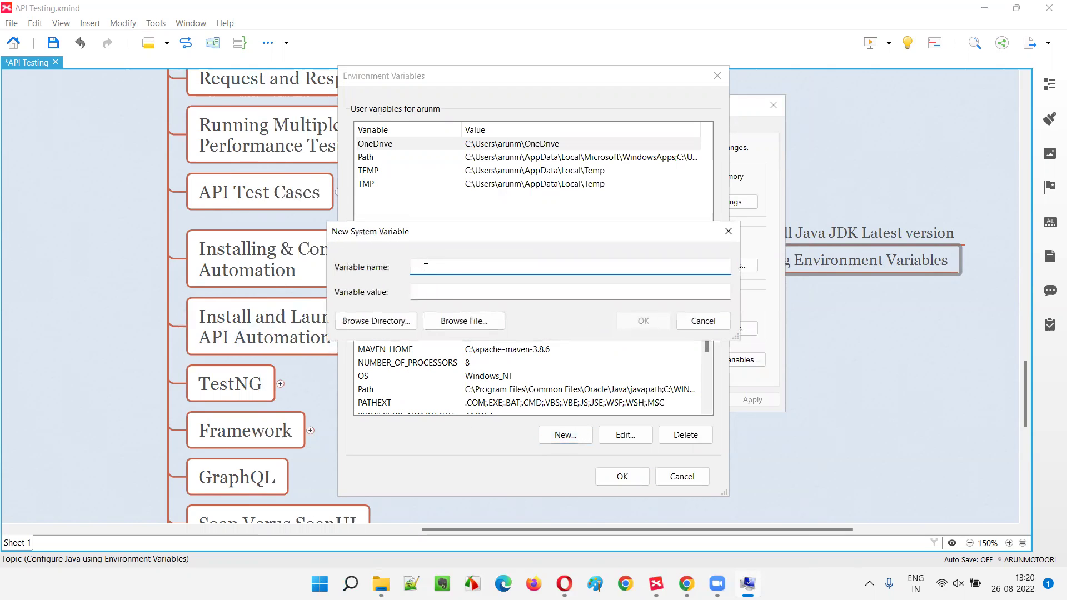
{"action": "type", "text": "JAVA_HOM"}
{"action": "left_click", "coordinate": [441, 293]}
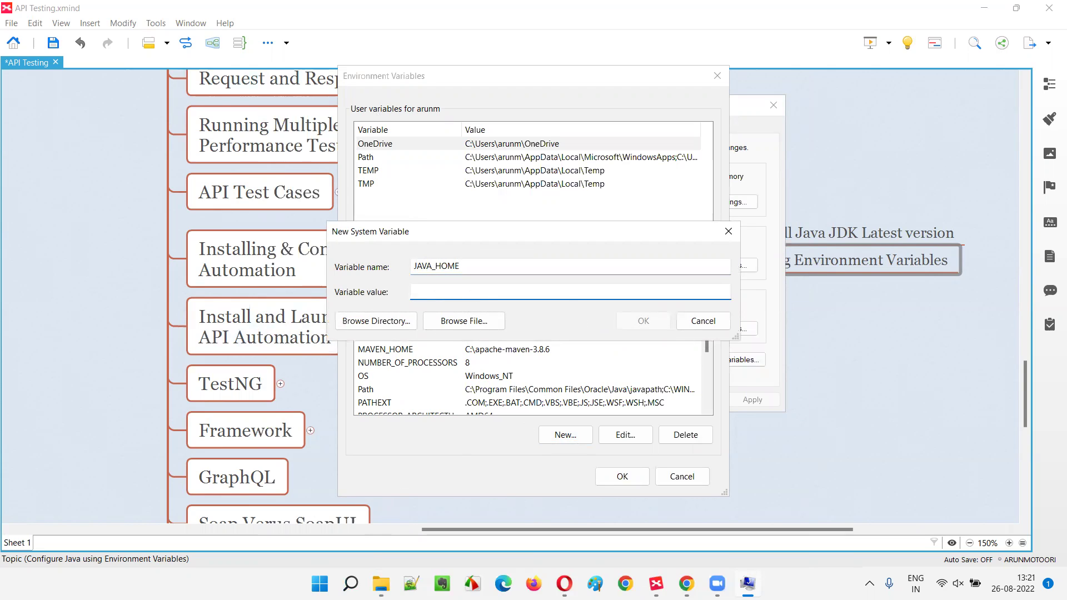
- Copy C:\Program Files\Java\jdk-17.0.4.1 from Explorer, paste it as JAVA_HOME's value, and confirm
{"action": "key", "text": "alt+Tab"}
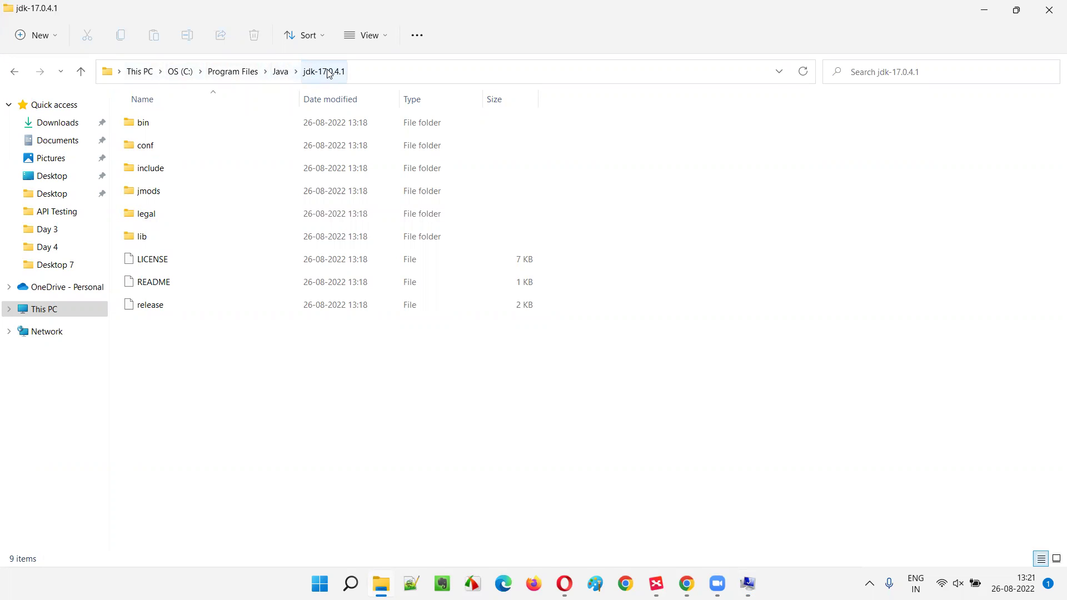
{"action": "left_click", "coordinate": [369, 75]}
{"action": "right_click", "coordinate": [224, 73]}
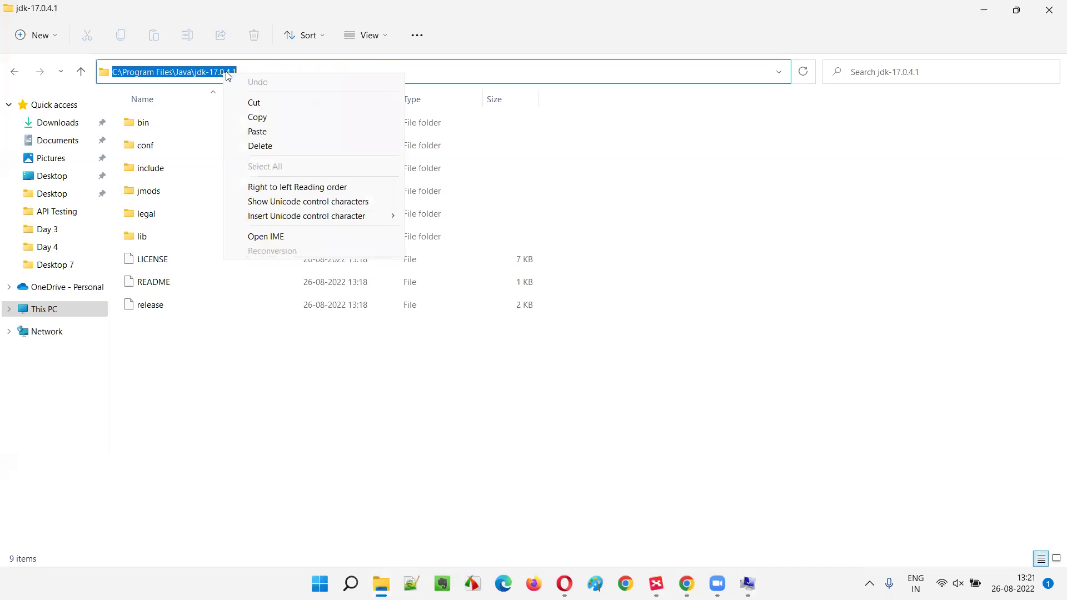
{"action": "left_click", "coordinate": [270, 113]}
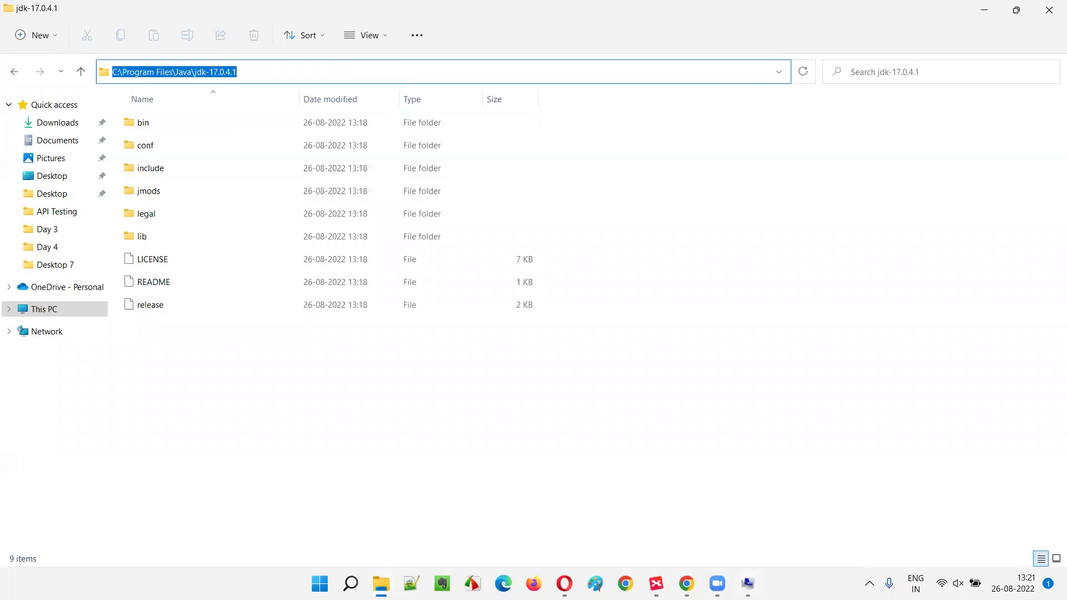
{"action": "left_click", "coordinate": [749, 584]}
{"action": "key", "text": "ctrl+v"}
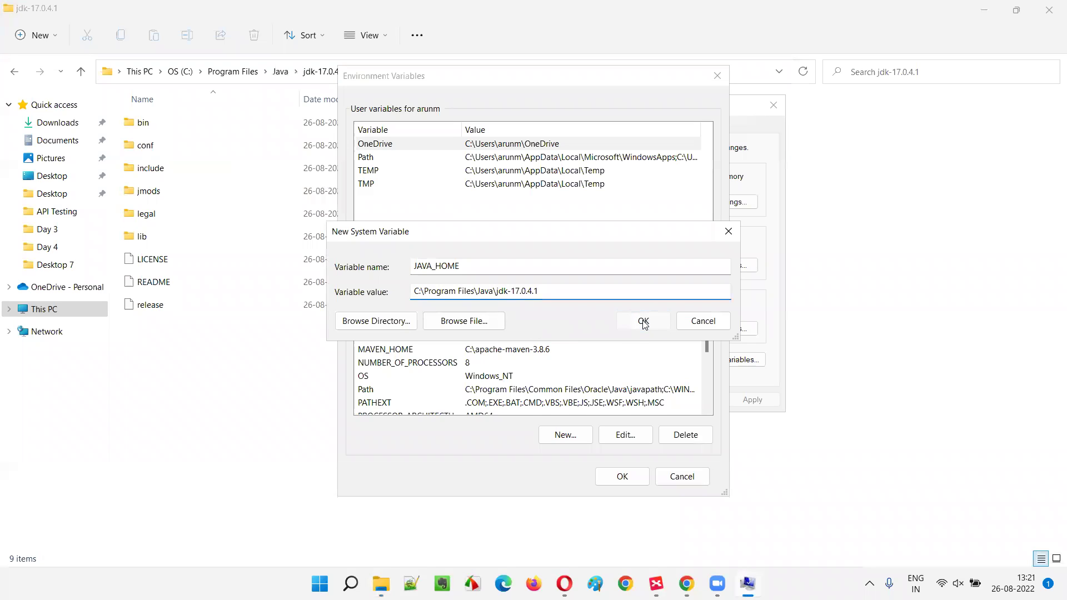
{"action": "left_click", "coordinate": [644, 323]}
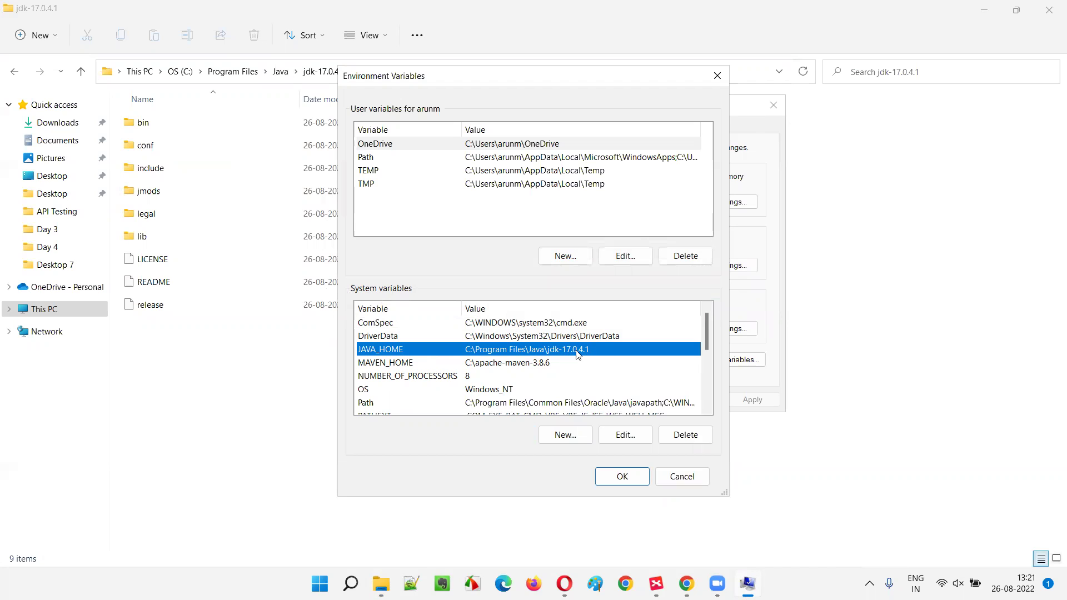
- Select the Path system variable and open it for editing
{"action": "scroll", "coordinate": [559, 322], "scroll_direction": "down", "scroll_amount": 1}
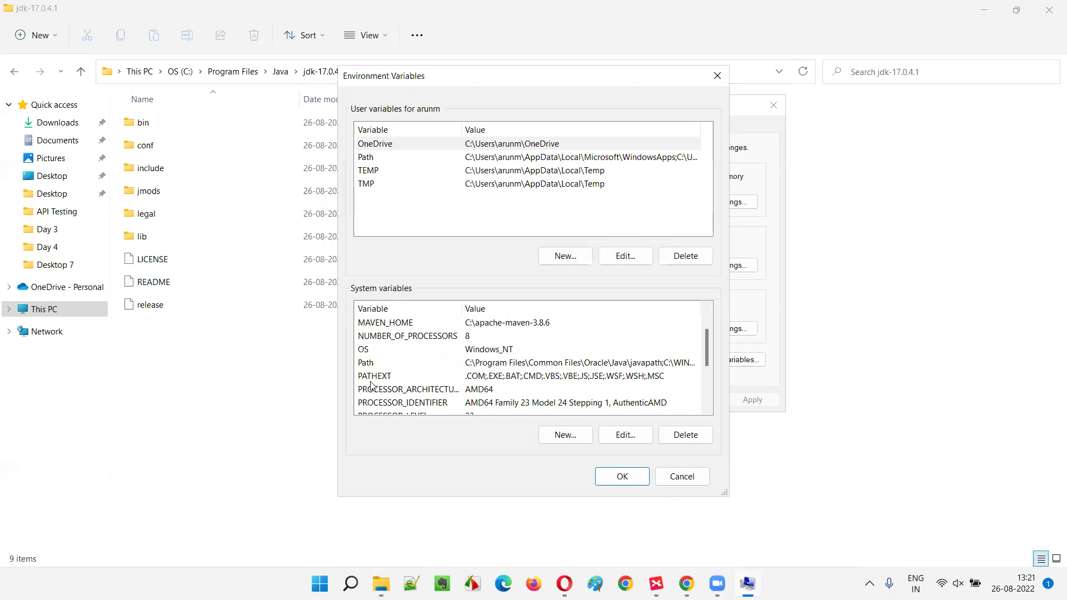
{"action": "left_click", "coordinate": [376, 365]}
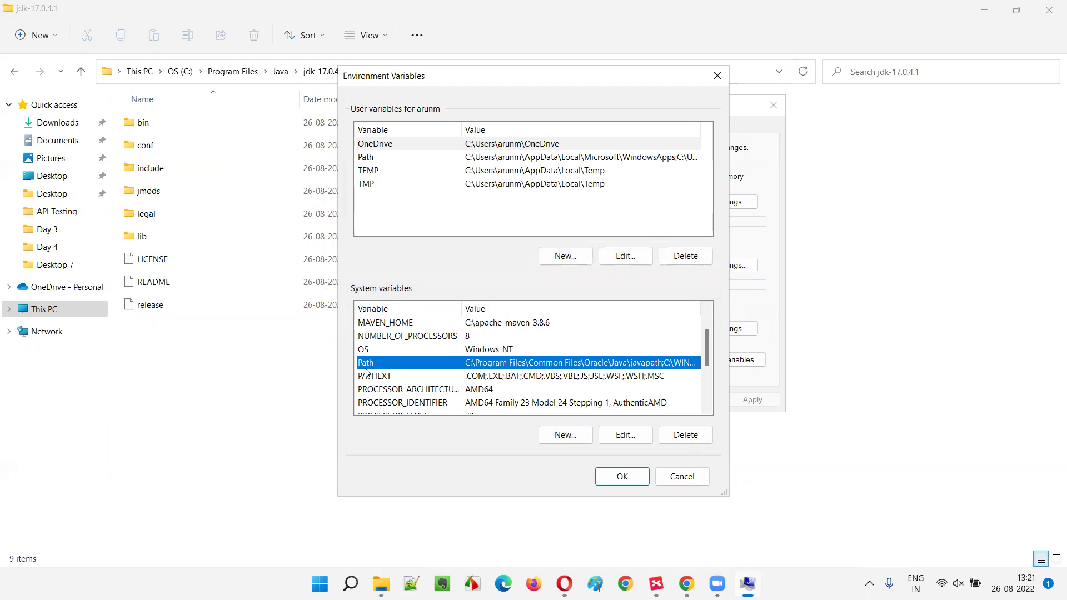
{"action": "scroll", "coordinate": [367, 372], "scroll_direction": "up", "scroll_amount": 1}
{"action": "left_click", "coordinate": [402, 350]}
{"action": "scroll", "coordinate": [407, 356], "scroll_direction": "down", "scroll_amount": 2}
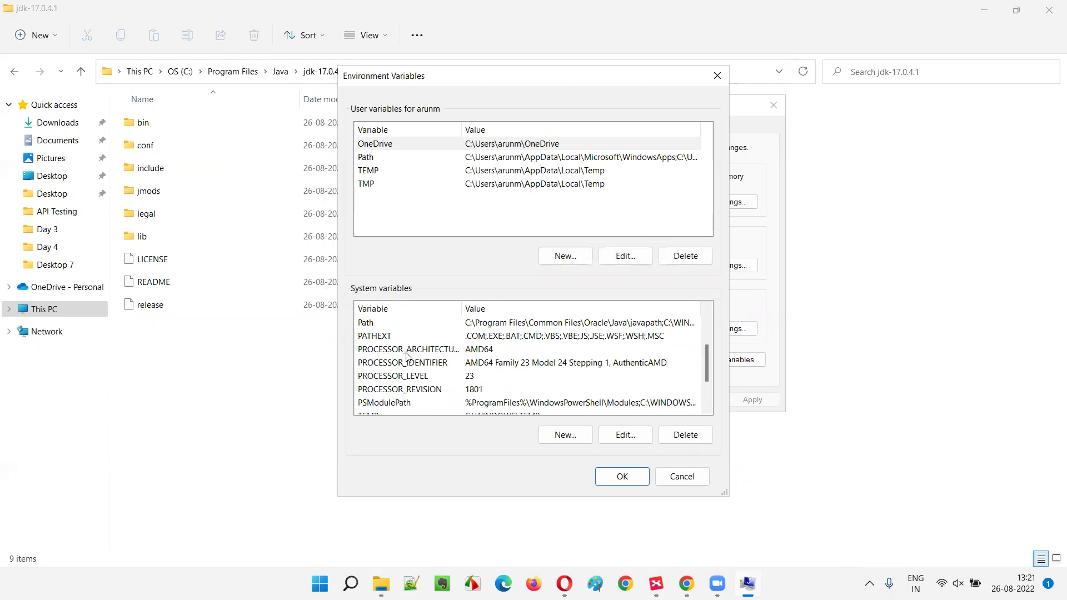
{"action": "left_click", "coordinate": [373, 325]}
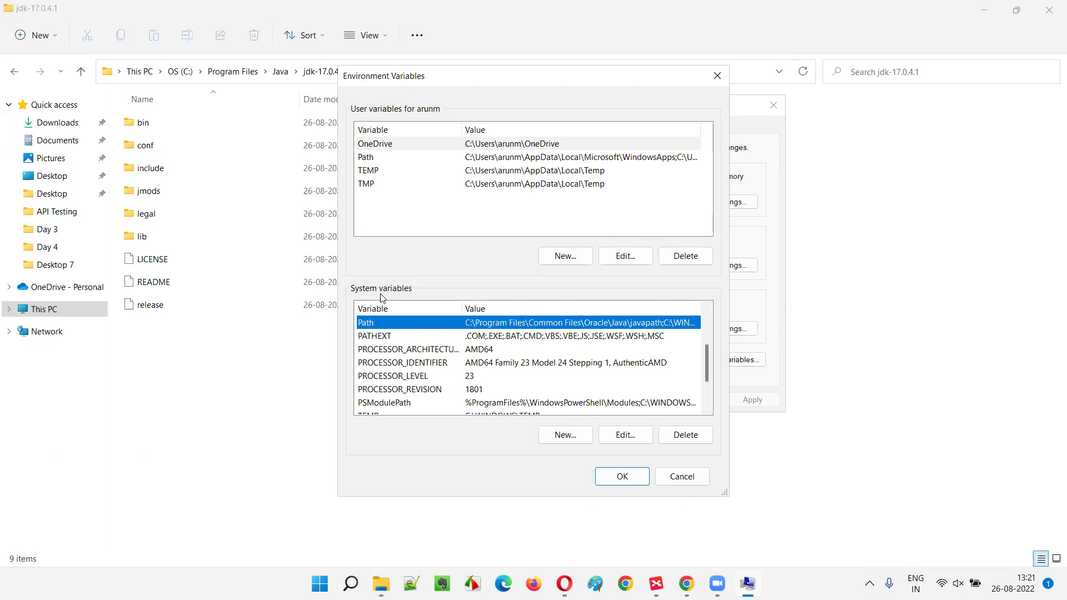
{"action": "left_click", "coordinate": [625, 436]}
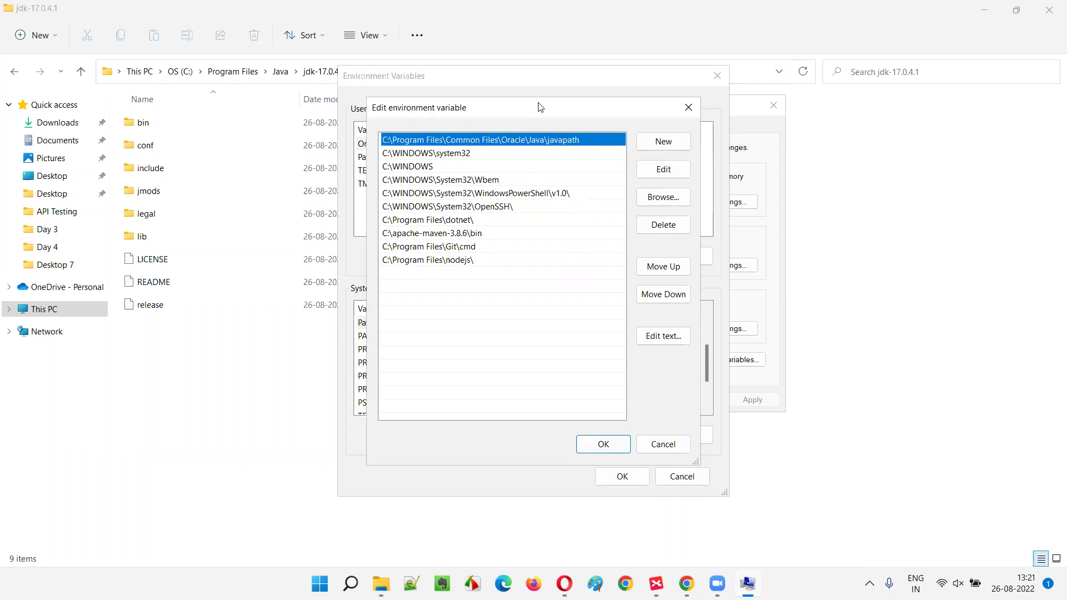
- Add the Path entry C:\Program Files\Java\jdk-17.0.4.1\bin and confirm the editor
{"action": "left_click", "coordinate": [671, 143]}
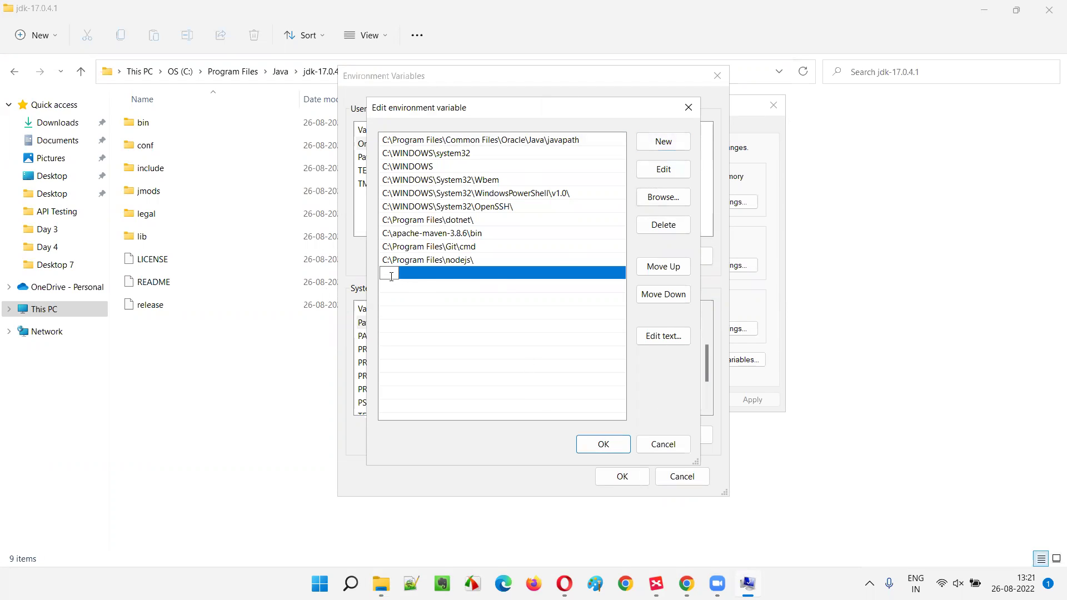
{"action": "key", "text": "ctrl+v"}
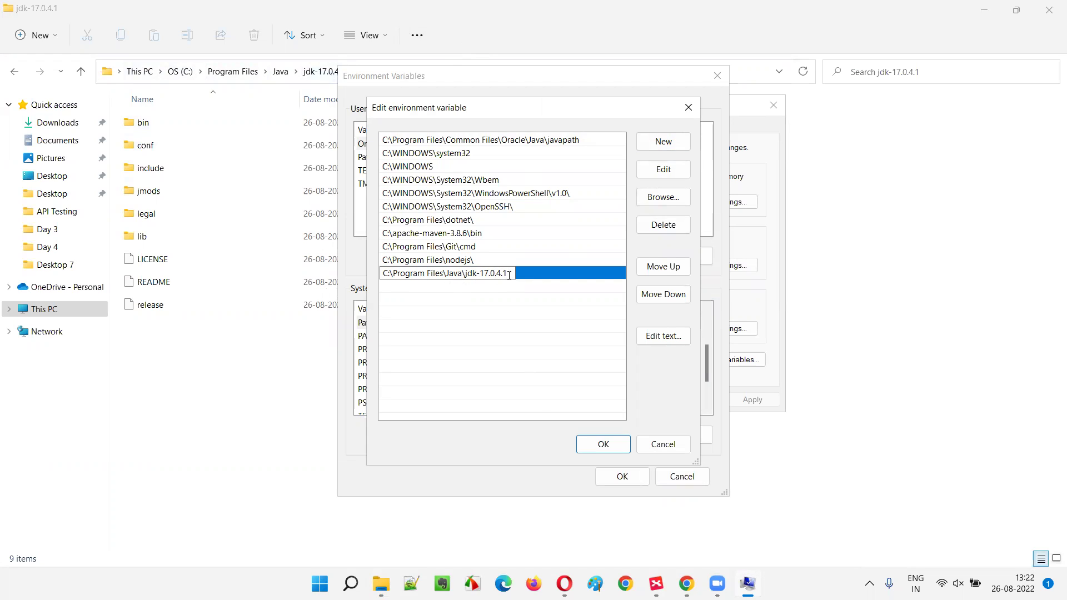
{"action": "type", "text": "\\"}
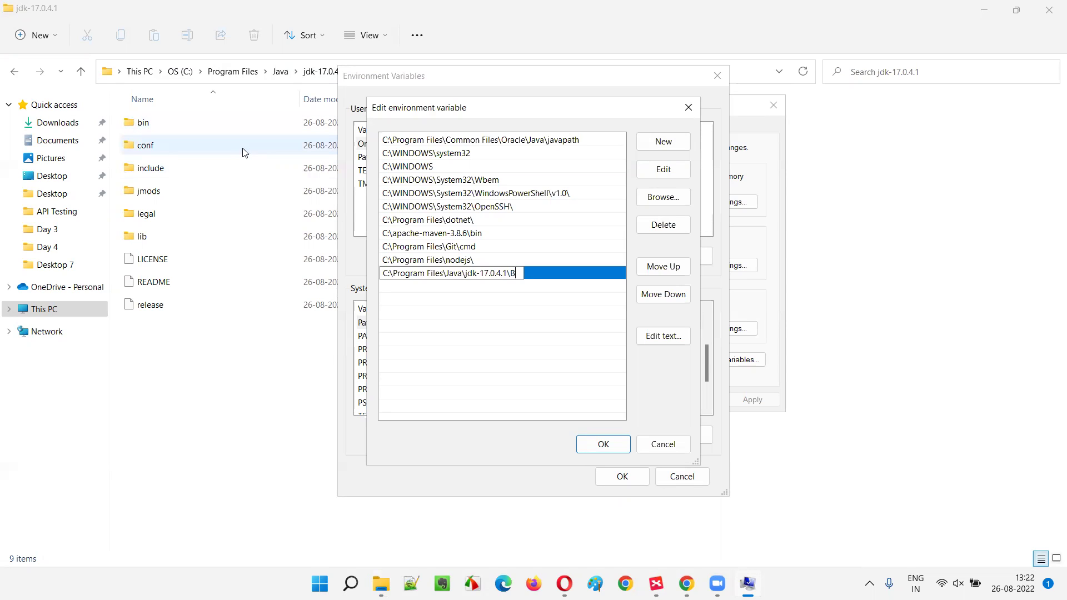
{"action": "type", "text": "bin"}
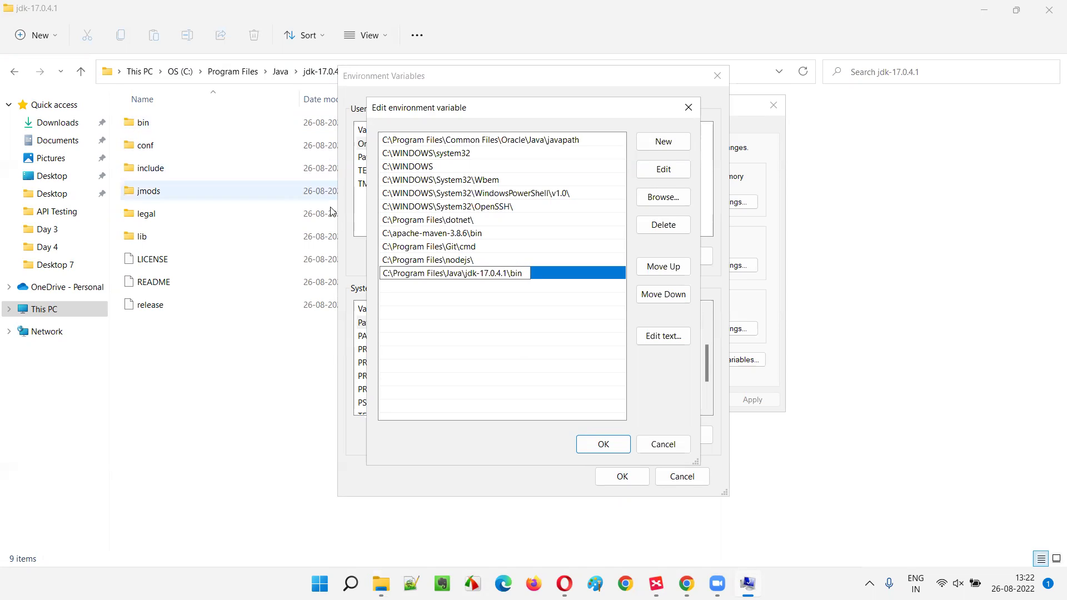
{"action": "left_click_drag", "start_coordinate": [510, 272], "coordinate": [377, 272]}
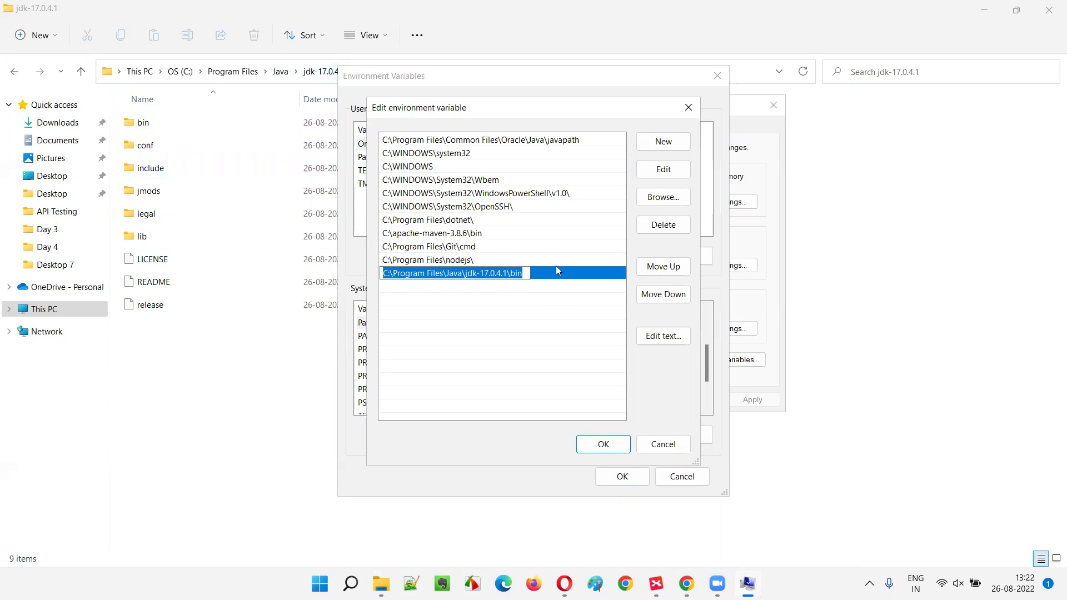
{"action": "left_click", "coordinate": [548, 303]}
{"action": "left_click", "coordinate": [603, 443]}
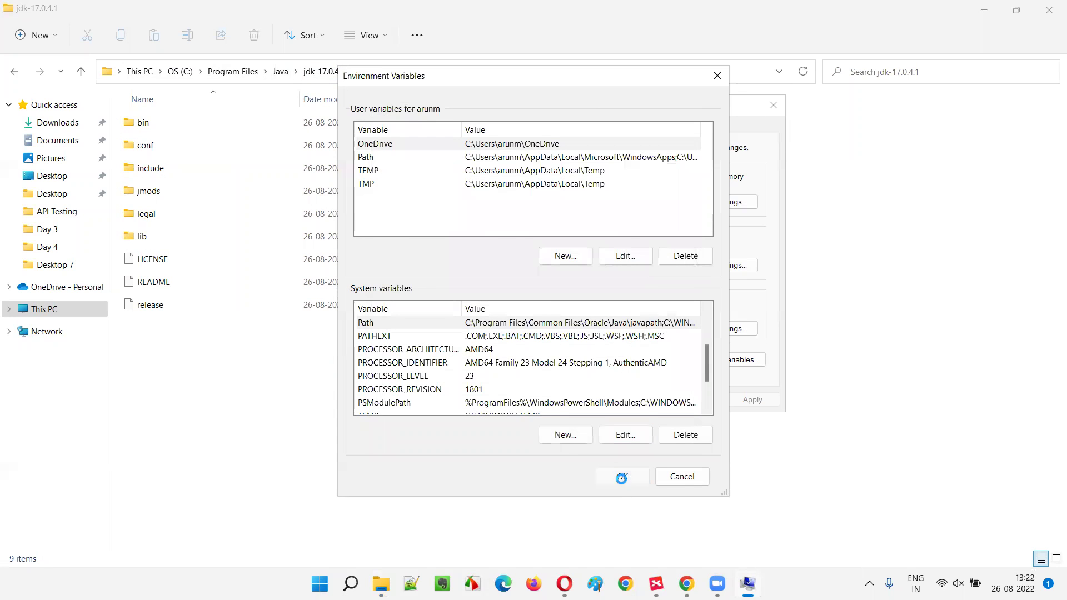
- Confirm the new environment variable settings and open the JDK bin folder
{"action": "left_click", "coordinate": [623, 478]}
{"action": "left_click", "coordinate": [633, 408]}
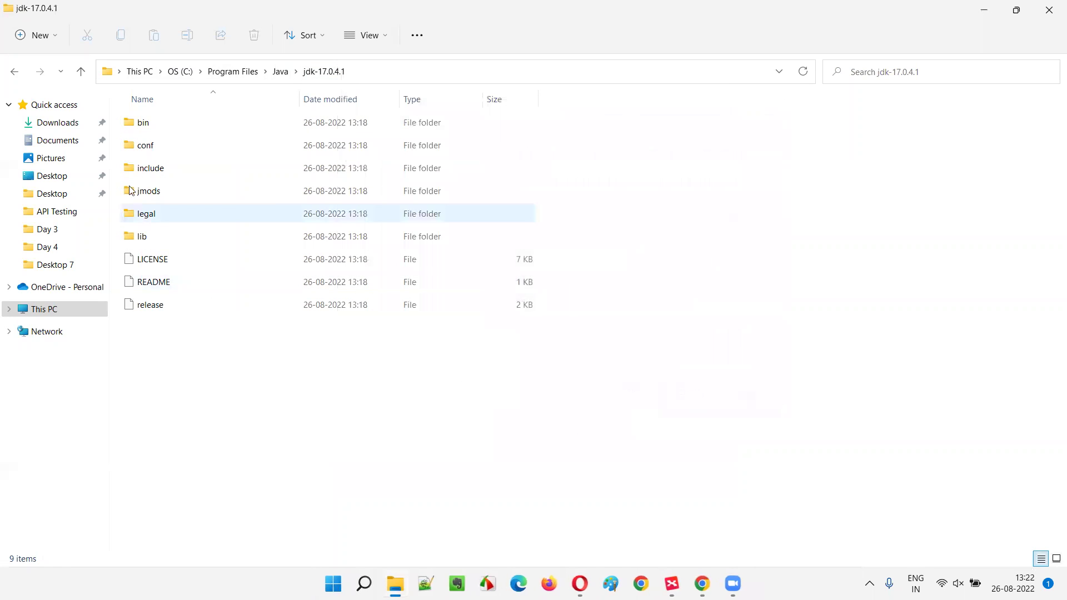
{"action": "double_click", "coordinate": [143, 124]}
- Look through the bin folder's contents, then close File Explorer to return to the Installing & Configuring Java topic
{"action": "scroll", "coordinate": [261, 250], "scroll_direction": "down", "scroll_amount": 14}
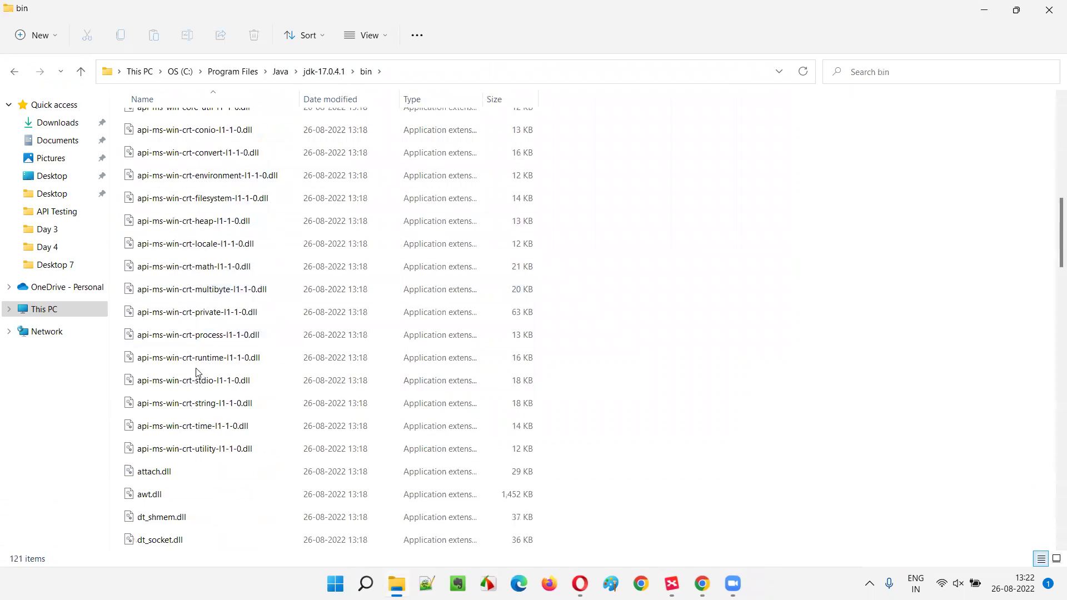
{"action": "left_click", "coordinate": [1049, 10]}
{"action": "left_click", "coordinate": [268, 271]}
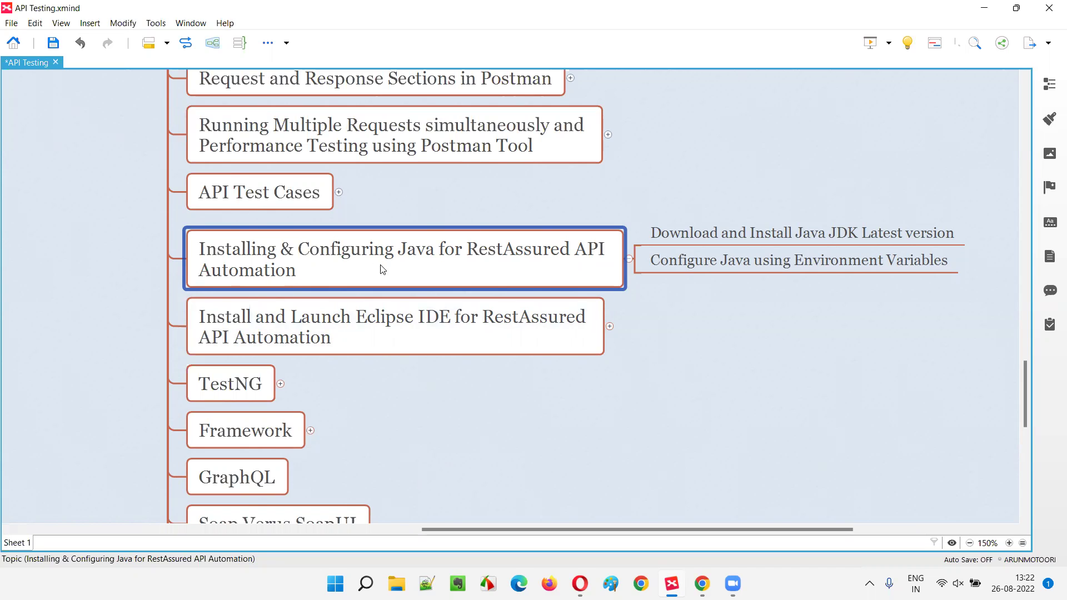
- Review the Java subtopics and reselect the Installing & Configuring Java topic
{"action": "left_click", "coordinate": [842, 246]}
{"action": "left_click", "coordinate": [827, 259]}
{"action": "left_click", "coordinate": [838, 341]}
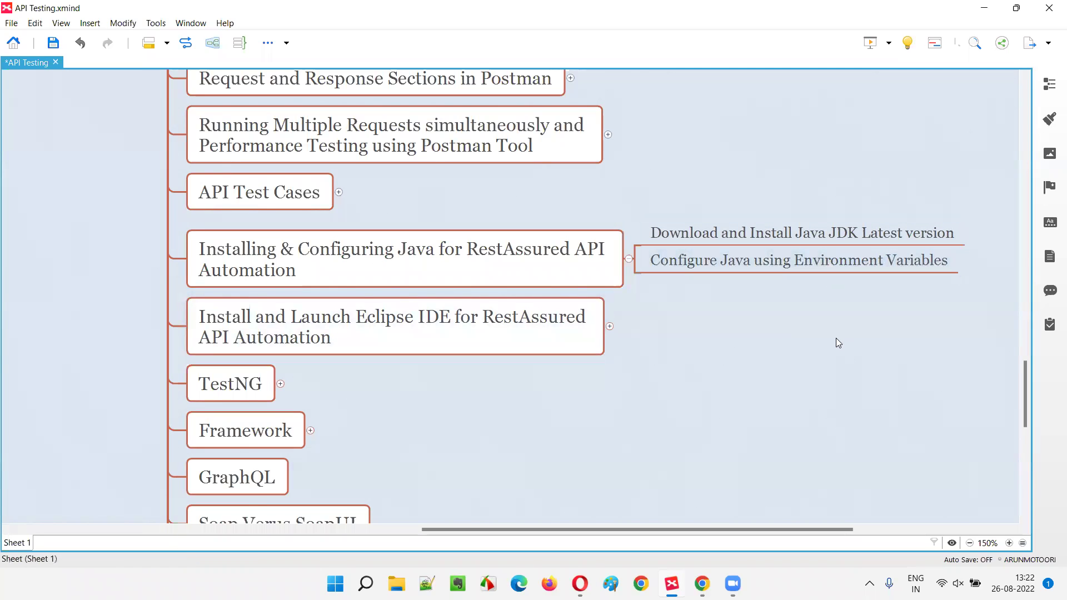
{"action": "left_click", "coordinate": [420, 275]}
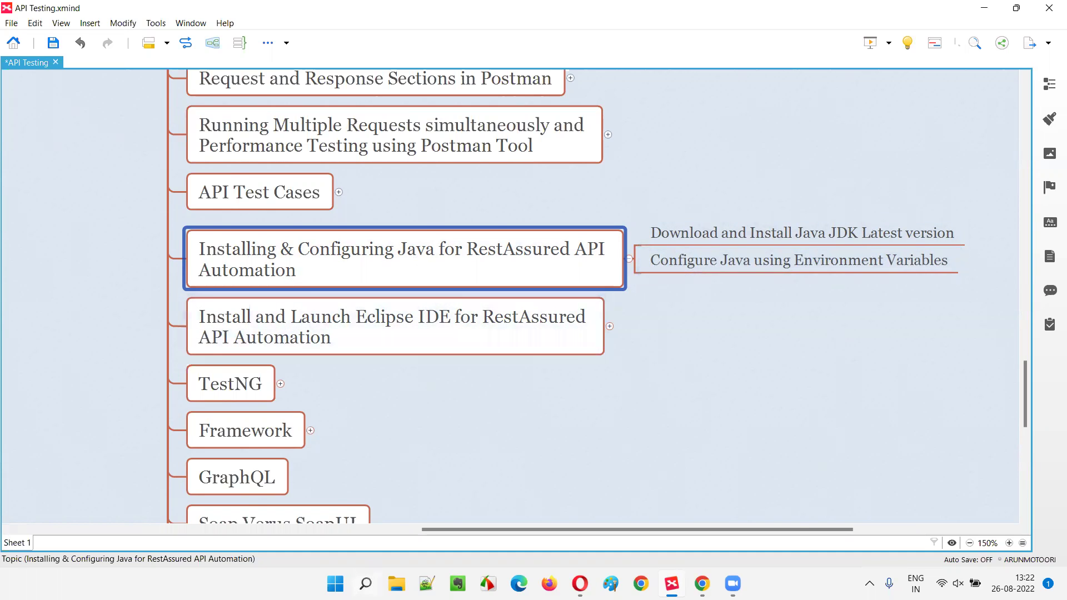
- Run java -version in Command Prompt, confirm it reports 17.0.4.1, then close the window
{"action": "left_click", "coordinate": [365, 584]}
{"action": "type", "text": "cmd"}
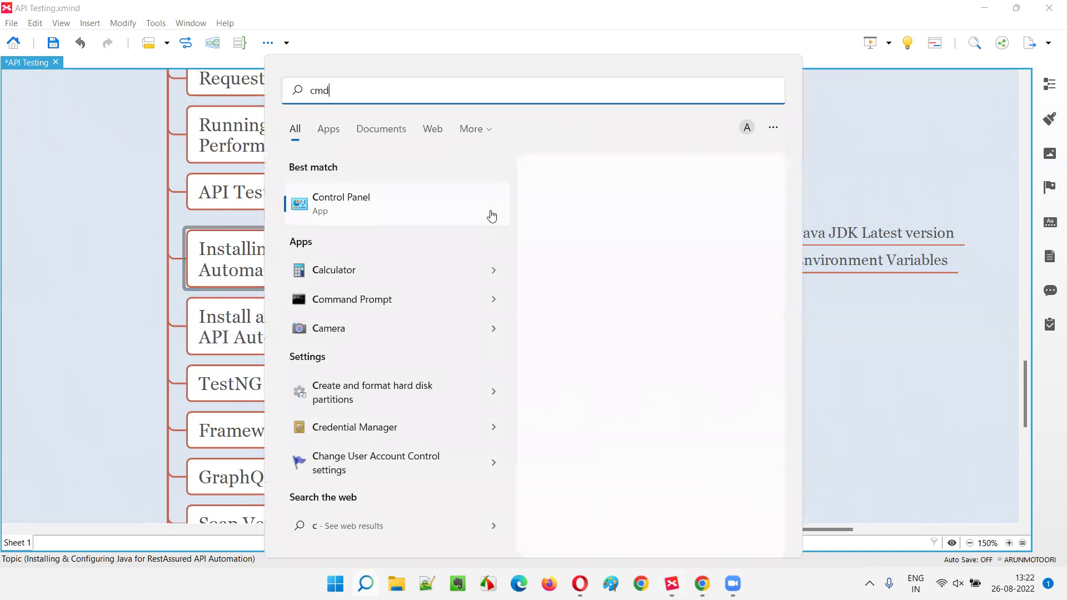
{"action": "left_click", "coordinate": [431, 215]}
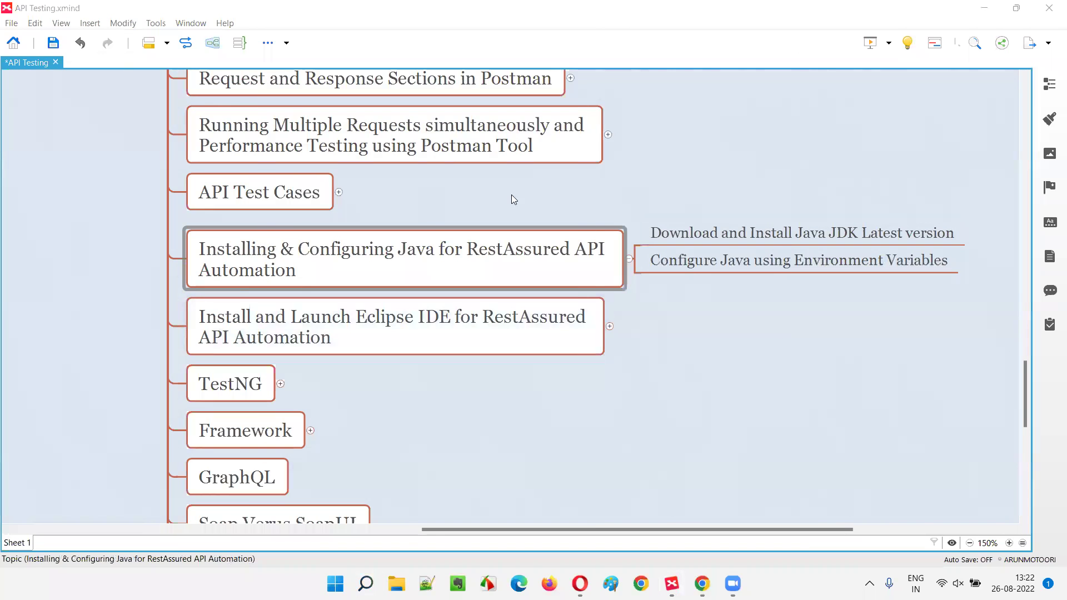
{"action": "left_click_drag", "start_coordinate": [349, 38], "coordinate": [762, 144]}
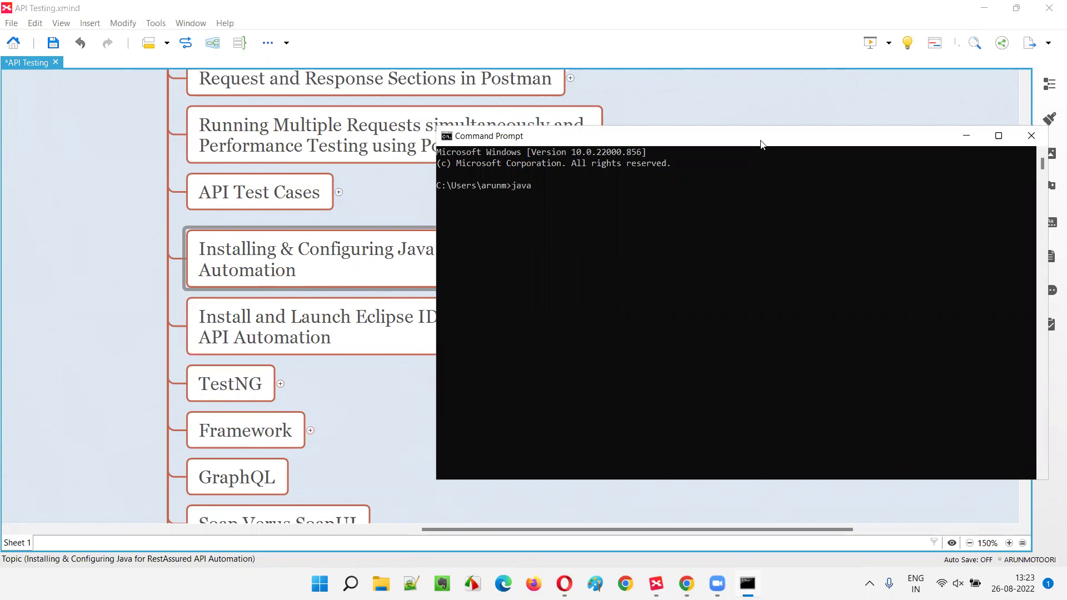
{"action": "type", "text": "java -version"}
{"action": "key", "text": "Return"}
{"action": "left_click_drag", "start_coordinate": [506, 196], "coordinate": [545, 199]}
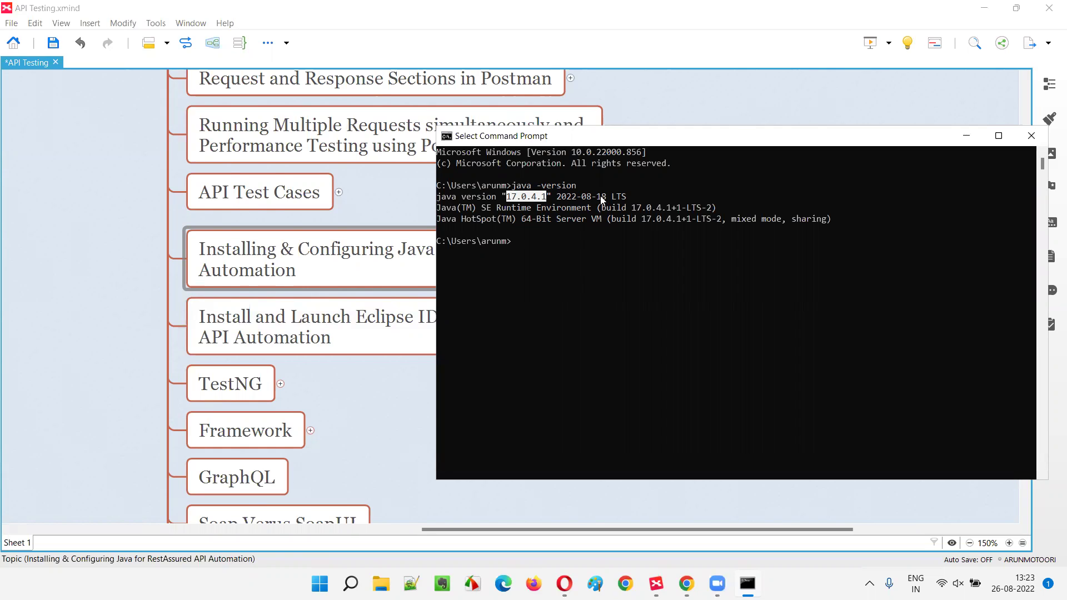
{"action": "left_click", "coordinate": [1031, 135]}
- Add a 'Command' topic with the child 'java -version in command prompt' under the Java branch
{"action": "left_click", "coordinate": [738, 271]}
{"action": "key", "text": "Return"}
{"action": "type", "text": "Command"}
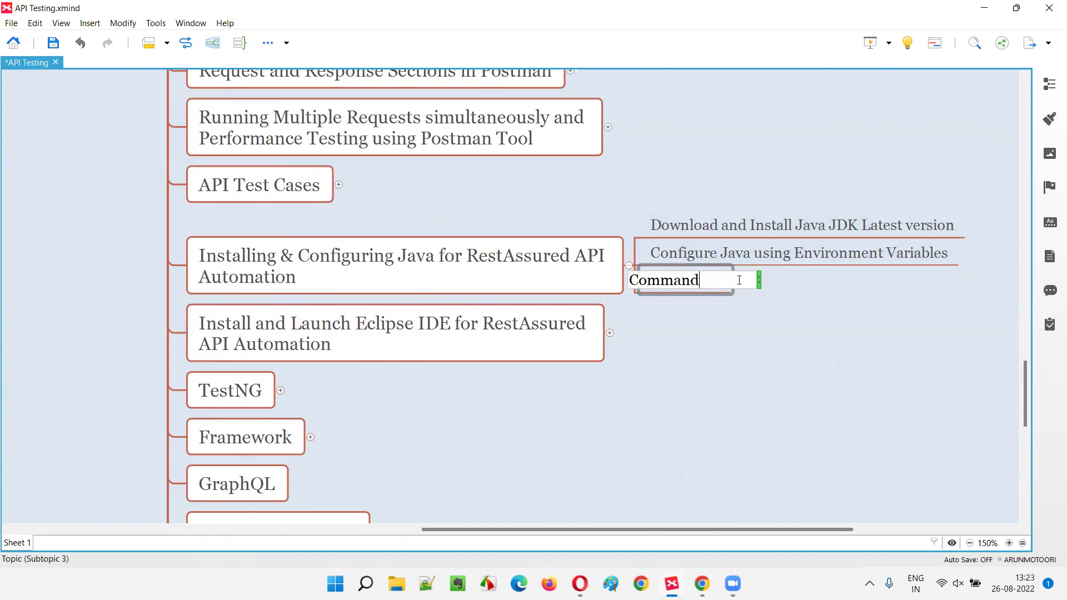
{"action": "key", "text": "Return"}
{"action": "key", "text": "Tab"}
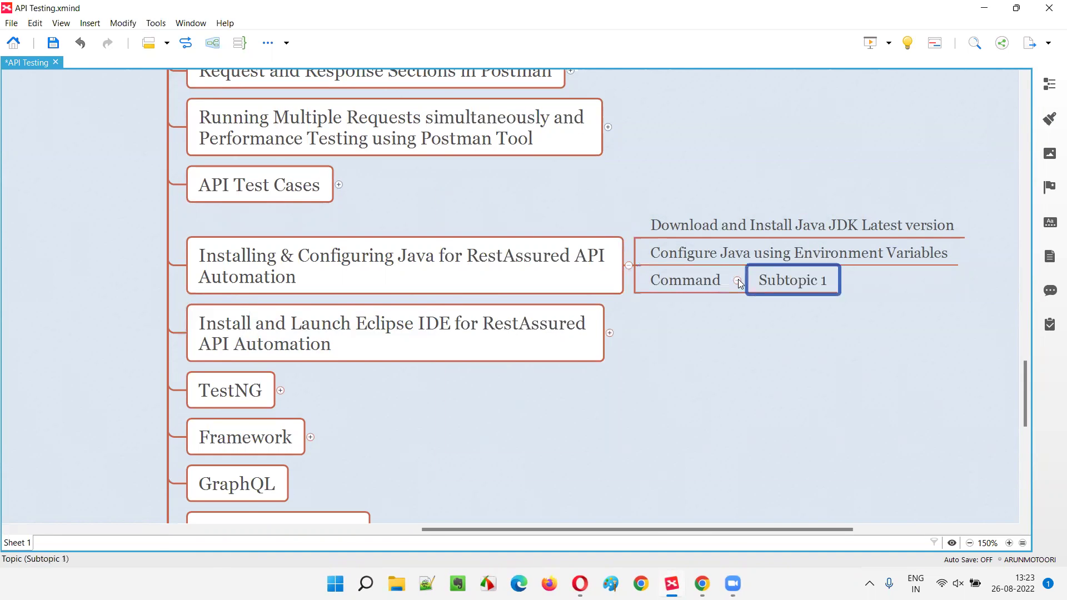
{"action": "type", "text": "java -ver"}
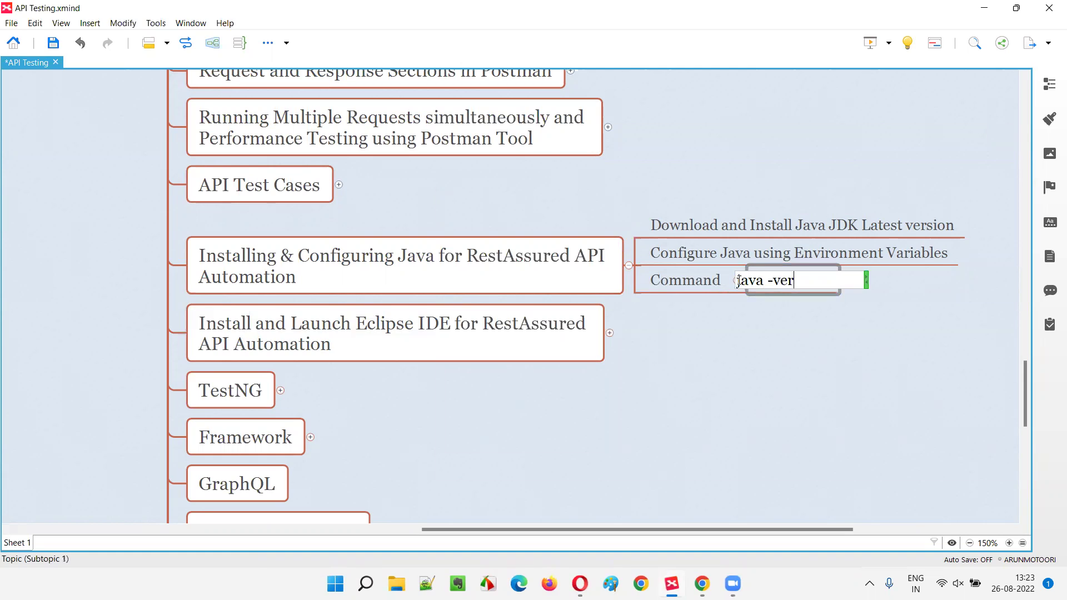
{"action": "type", "text": "sion in comm"}
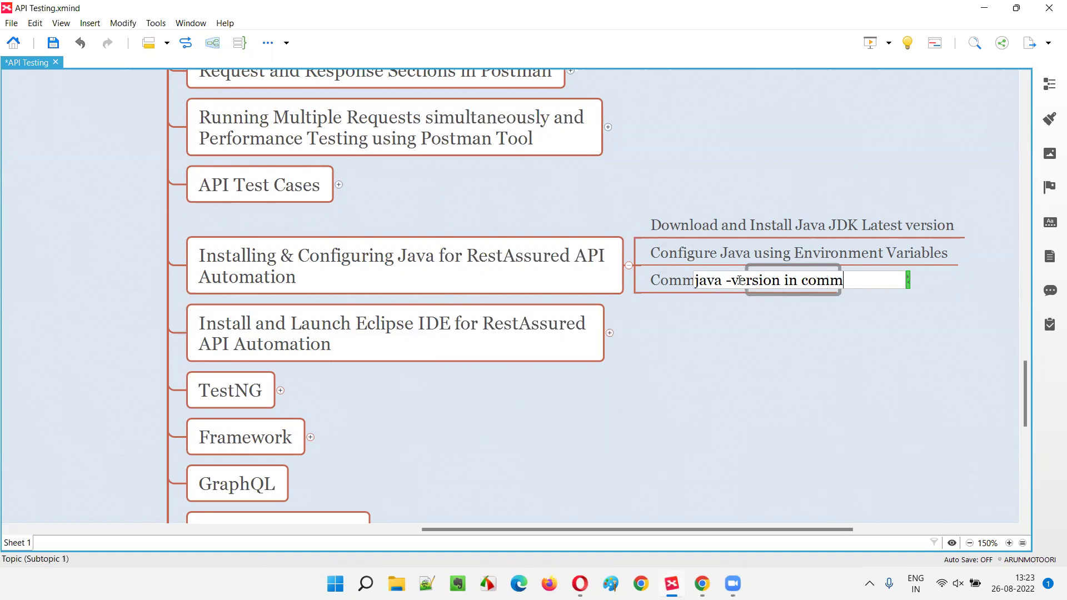
{"action": "type", "text": "and prompt"}
{"action": "key", "text": "BackSpace"}
{"action": "key", "text": "BackSpace"}
{"action": "key", "text": "BackSpace"}
{"action": "key", "text": "BackSpace"}
{"action": "type", "text": "omp["}
{"action": "key", "text": "Return"}
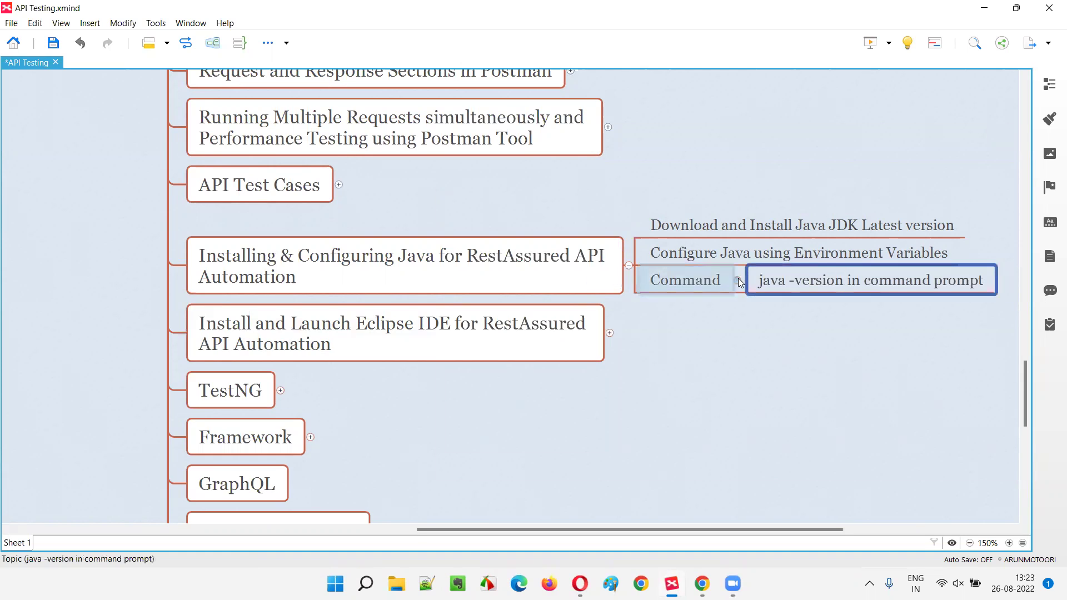
- Save the mind map and collapse the Installing & Configuring Java topic
{"action": "left_click", "coordinate": [481, 280]}
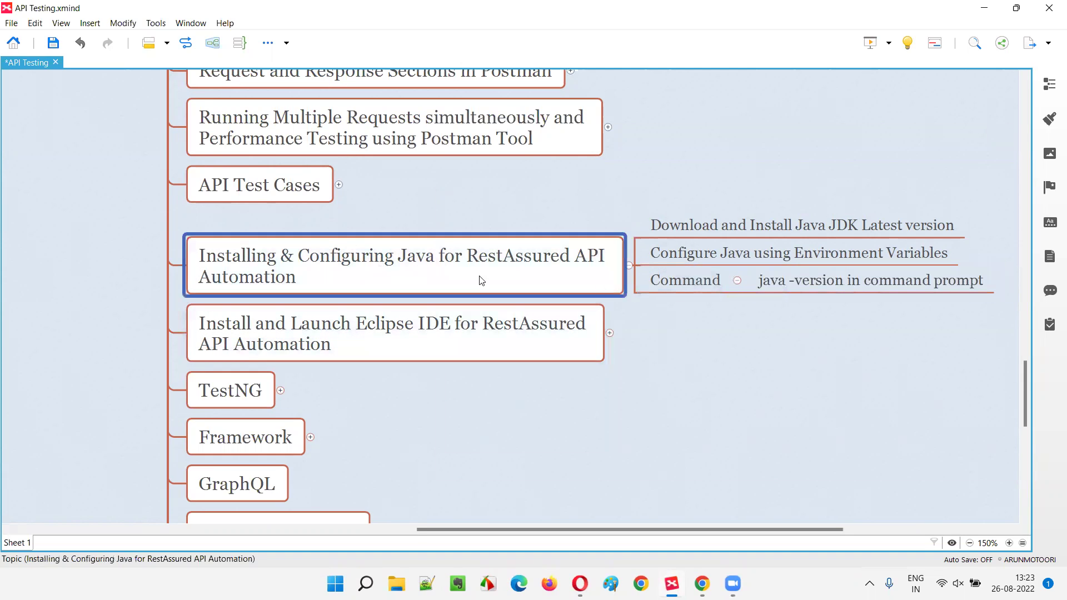
{"action": "left_click", "coordinate": [818, 361]}
{"action": "left_click", "coordinate": [54, 43]}
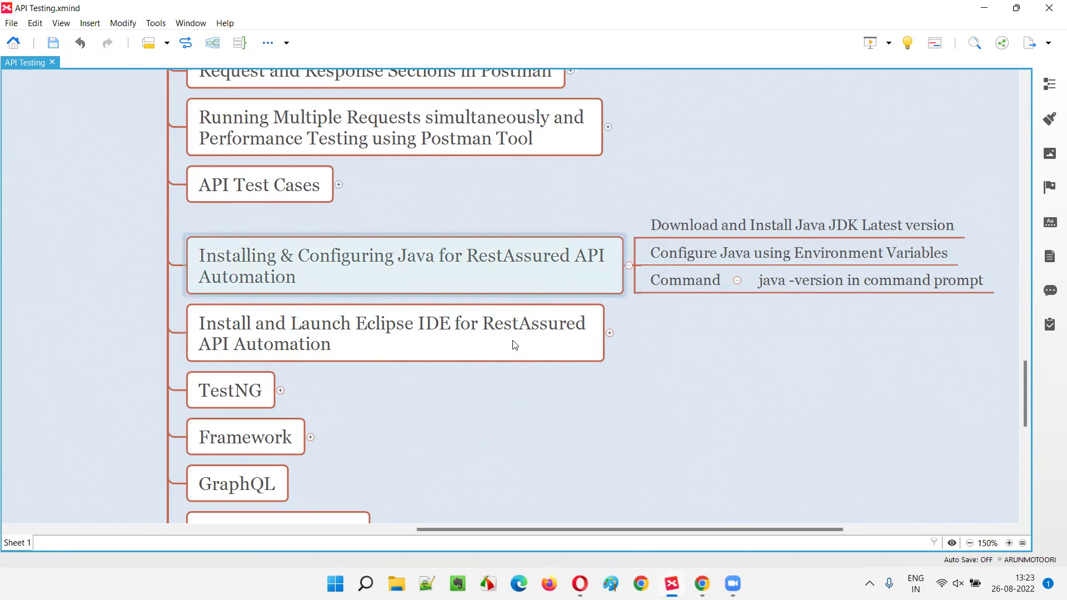
{"action": "left_click", "coordinate": [543, 270]}
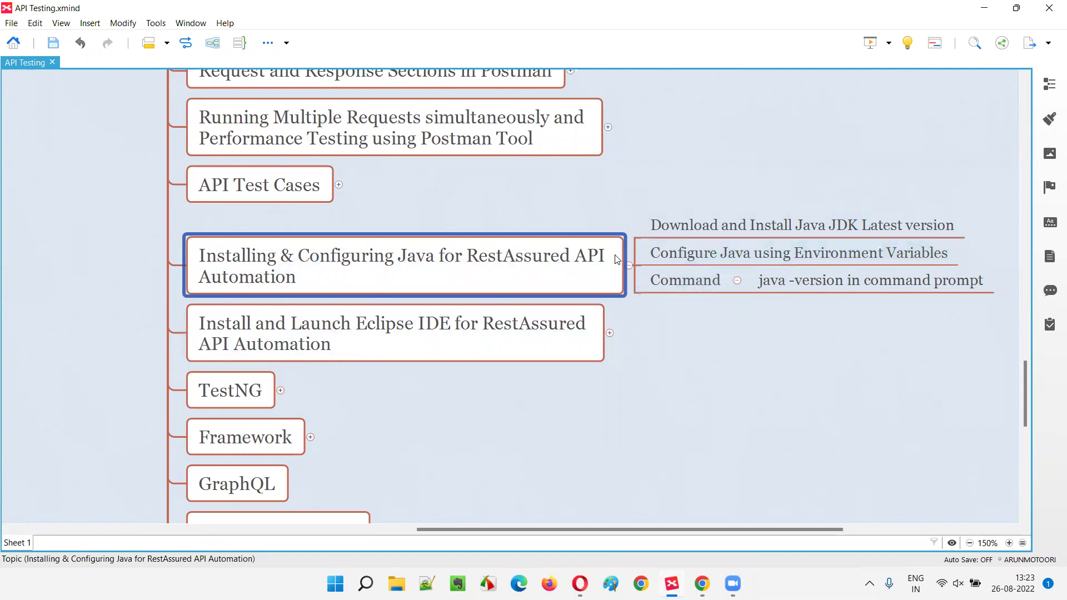
{"action": "left_click", "coordinate": [630, 271]}
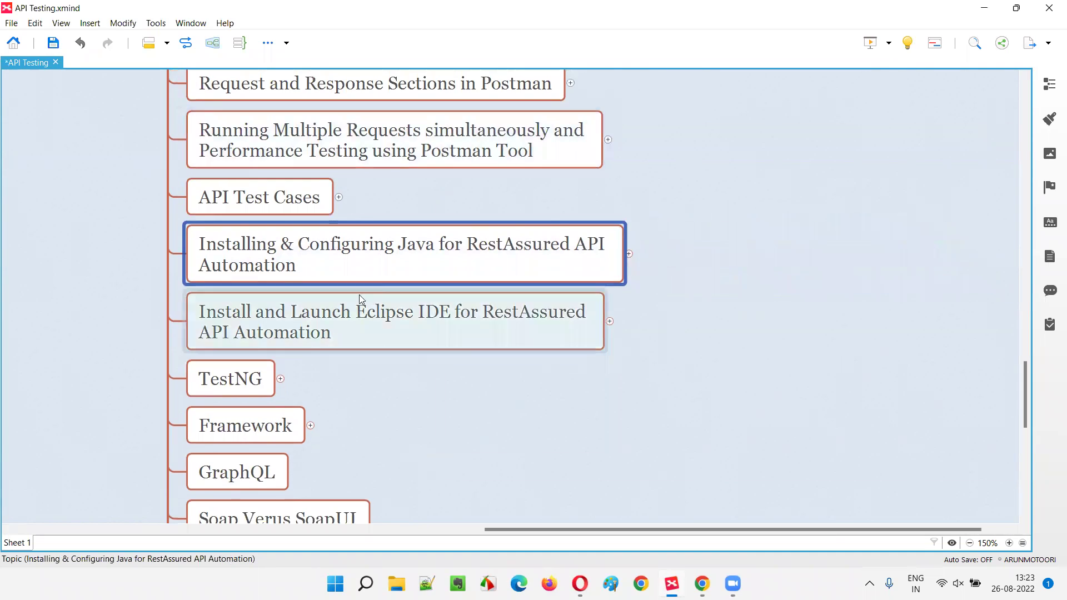